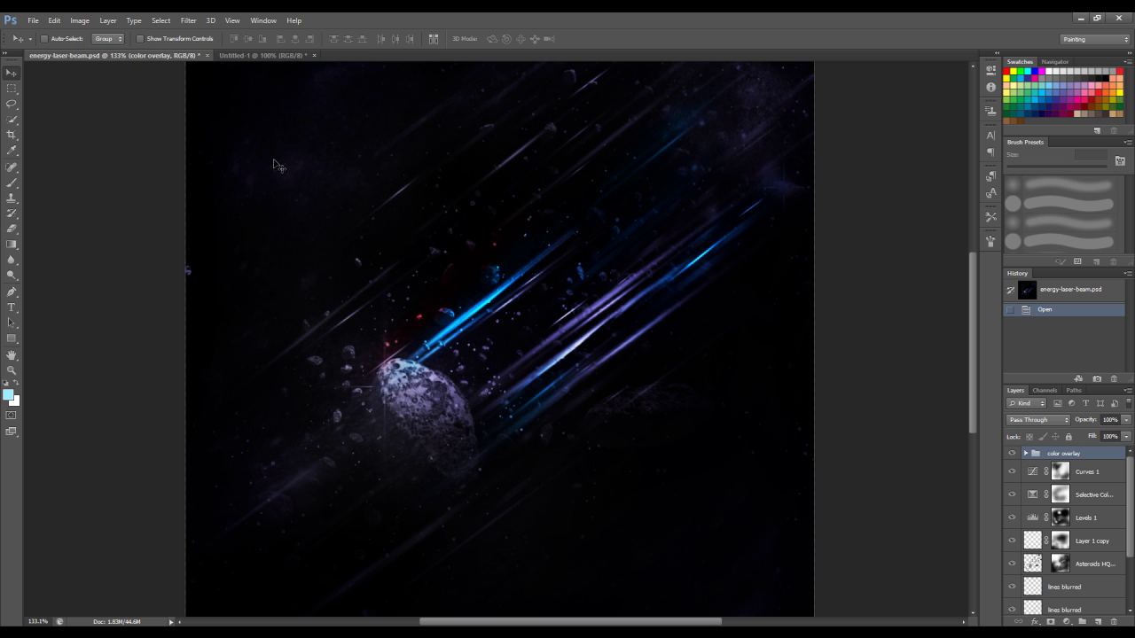
# Switch to the black Untitled-1 document and add a new empty layer above the Background
pyautogui.click(247, 55)
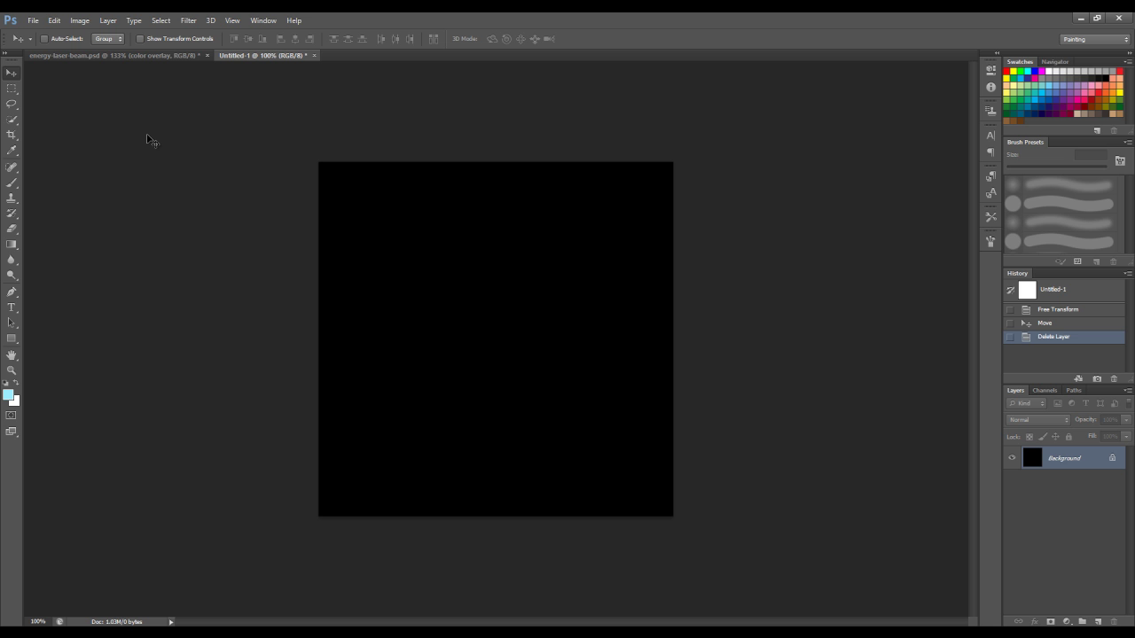
pyautogui.hotkey('ctrl', 'shift', 'n')
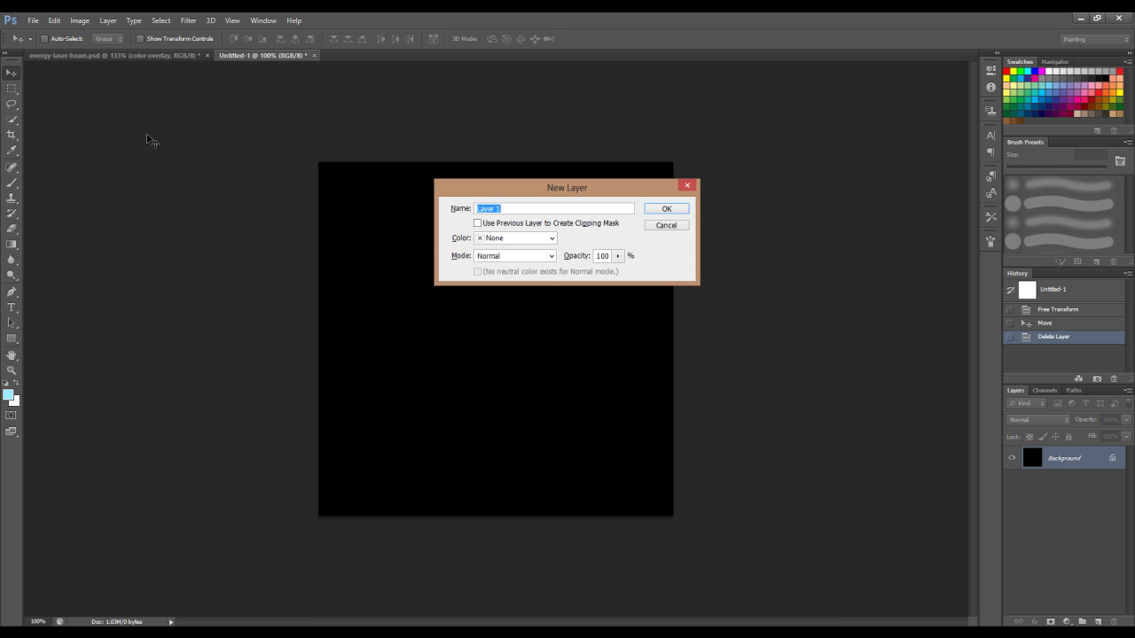
pyautogui.press('Return')
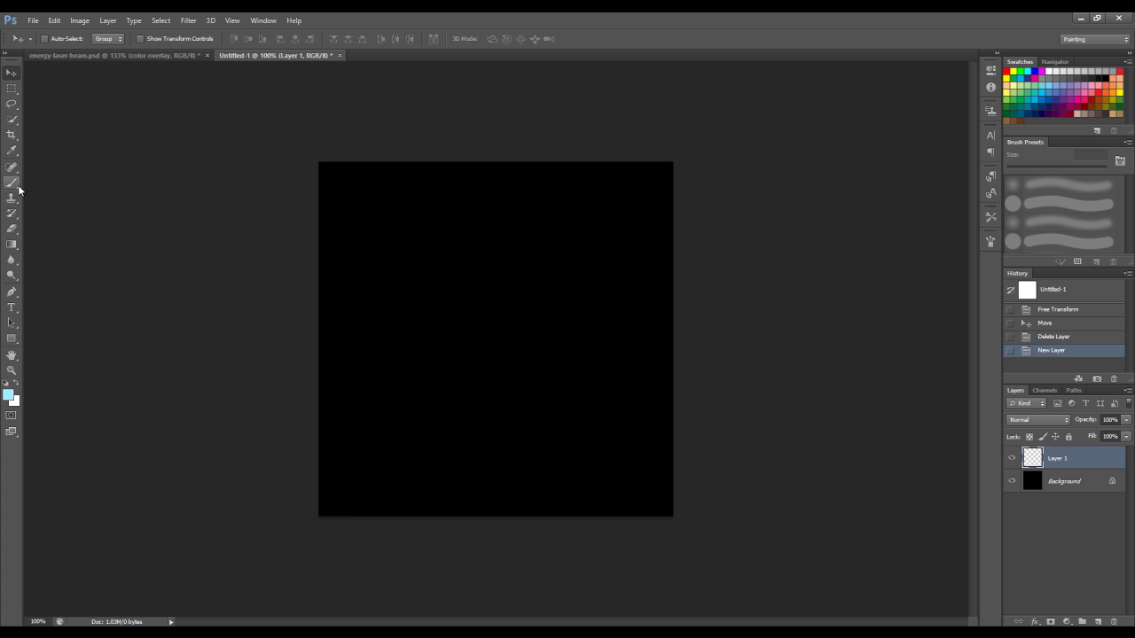
# Choose the Brush tool with the soft round tip at 70 px and 0% hardness
pyautogui.click(14, 184)
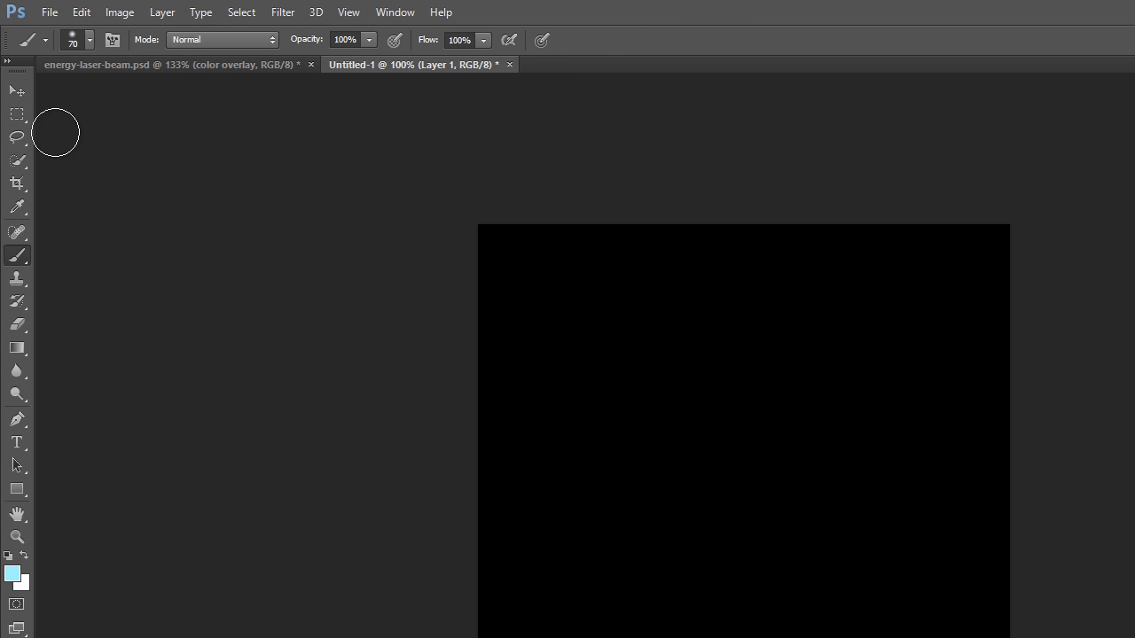
pyautogui.click(89, 40)
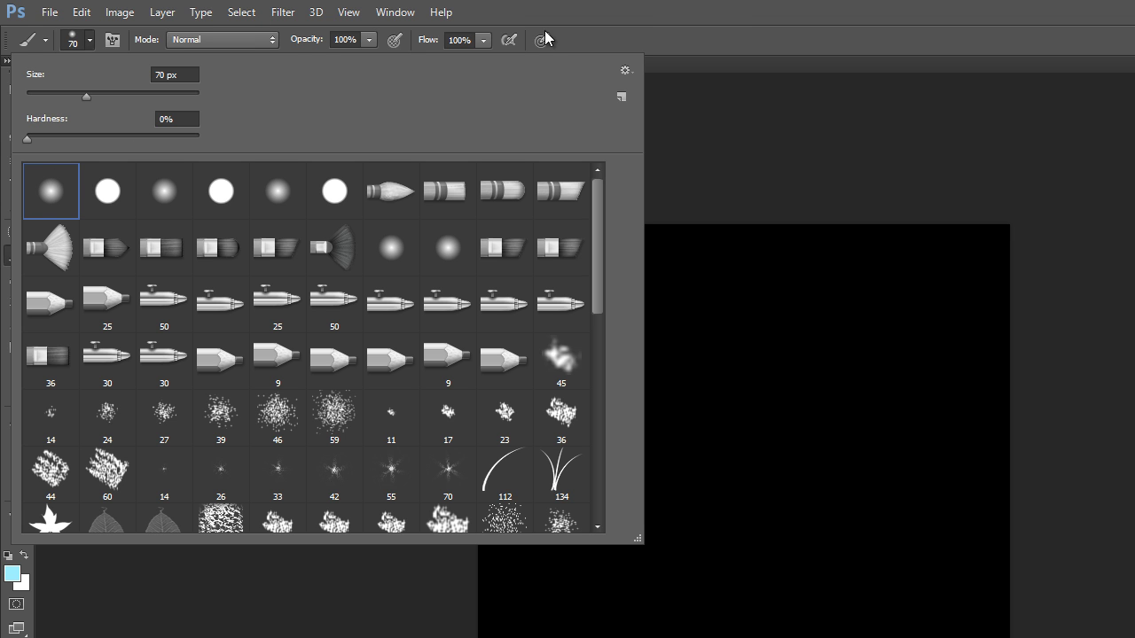
pyautogui.doubleClick(59, 195)
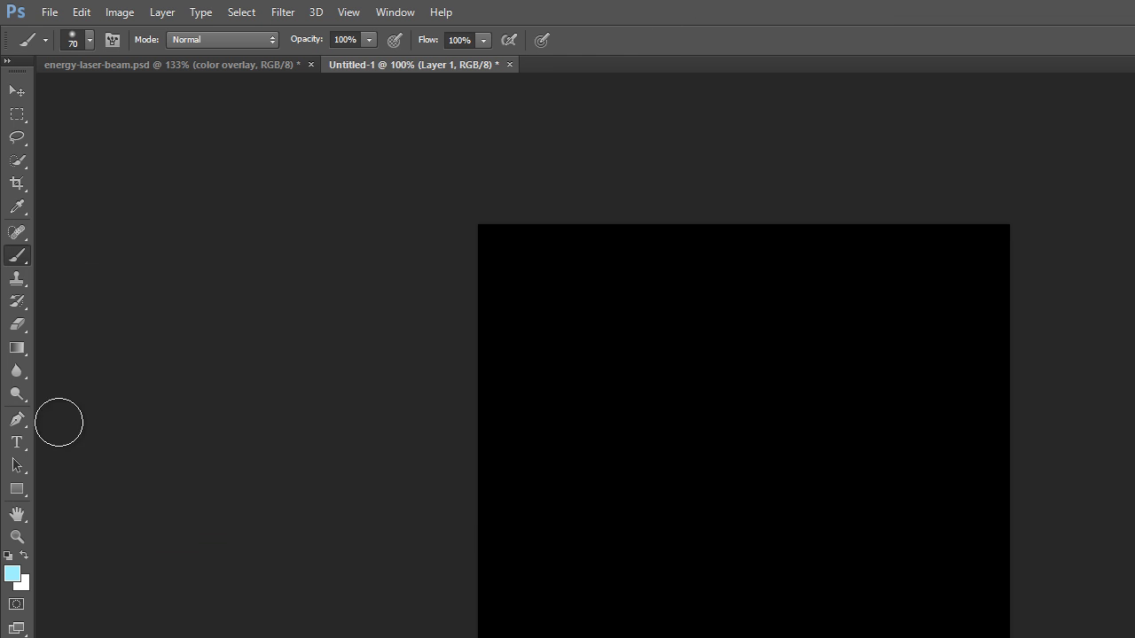
# Set the foreground color to the saturated blue 00aace
pyautogui.click(13, 574)
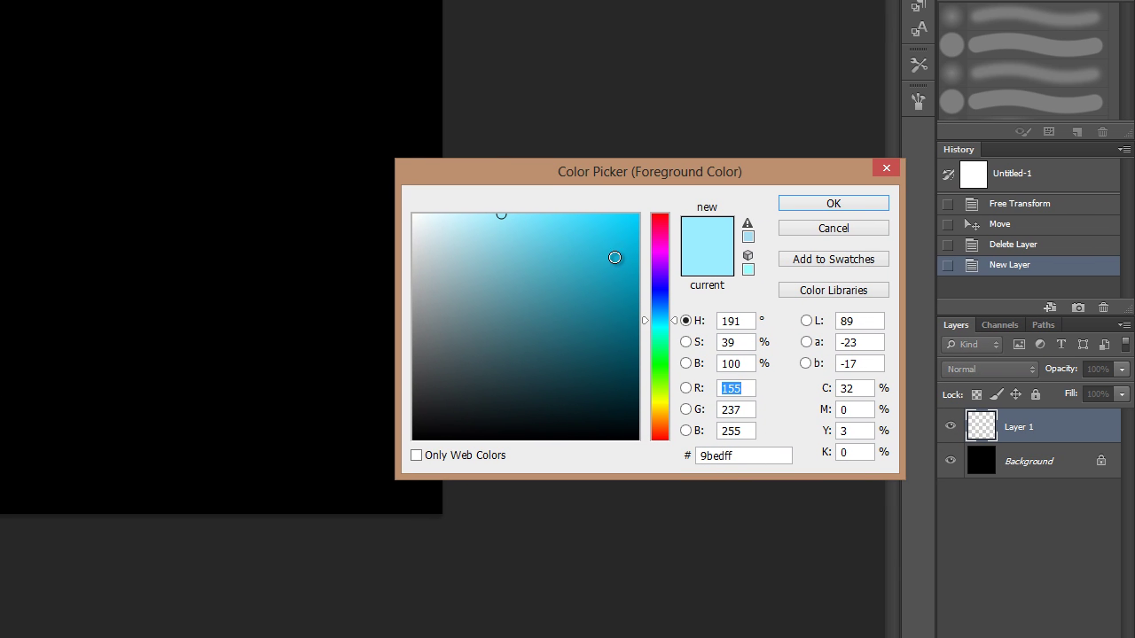
pyautogui.moveTo(614, 257)
pyautogui.mouseDown()
pyautogui.moveTo(641, 248)
pyautogui.moveTo(641, 266)
pyautogui.moveTo(638, 256)
pyautogui.mouseUp()
pyautogui.moveTo(666, 321); pyautogui.dragTo(664, 324)
pyautogui.moveTo(635, 249); pyautogui.dragTo(641, 257)
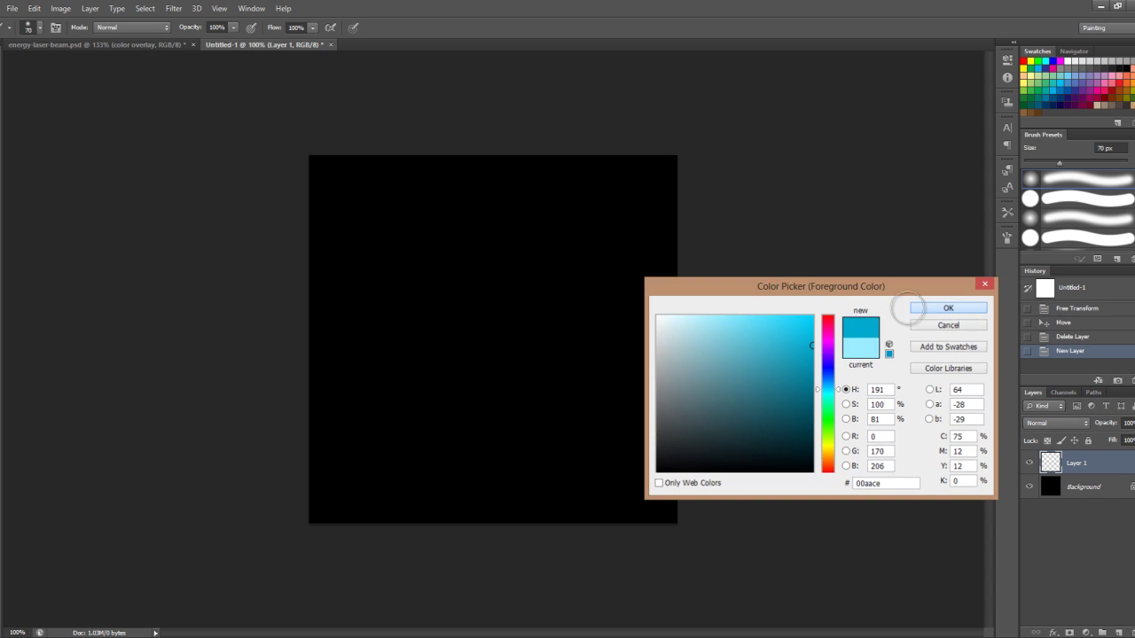
pyautogui.click(833, 203)
# Enlarge the brush to 150 px and paint a single soft blue dab at the center of the canvas
pyautogui.press(']')
pyautogui.press(']')
pyautogui.press(']')
pyautogui.press(']')
pyautogui.press(']')
pyautogui.press(']')
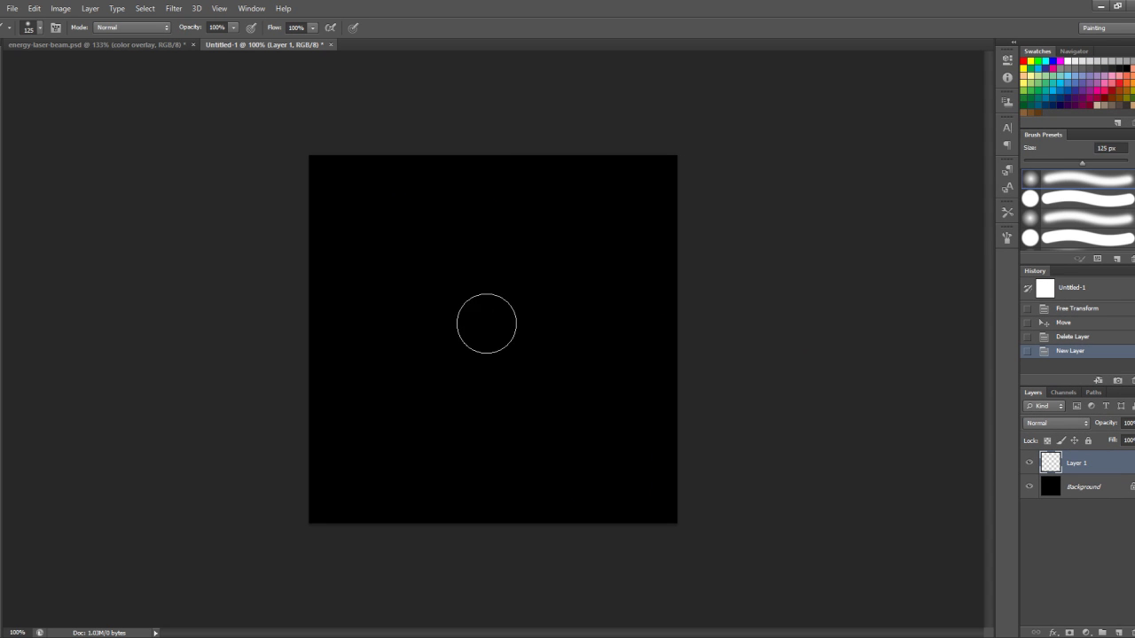
pyautogui.press('[')
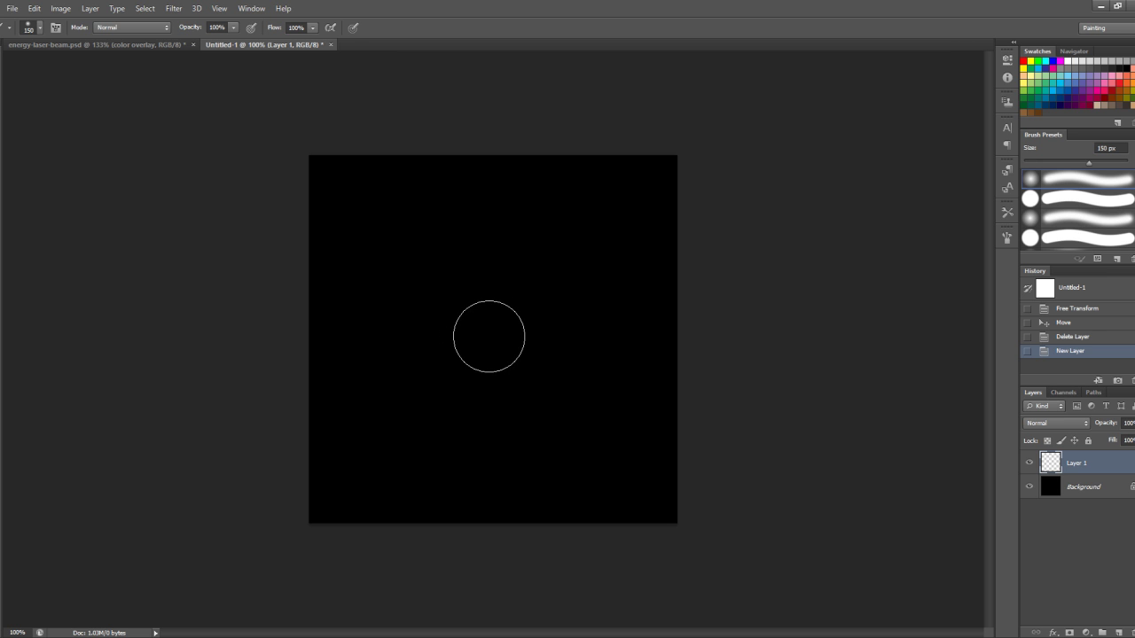
pyautogui.click(487, 335)
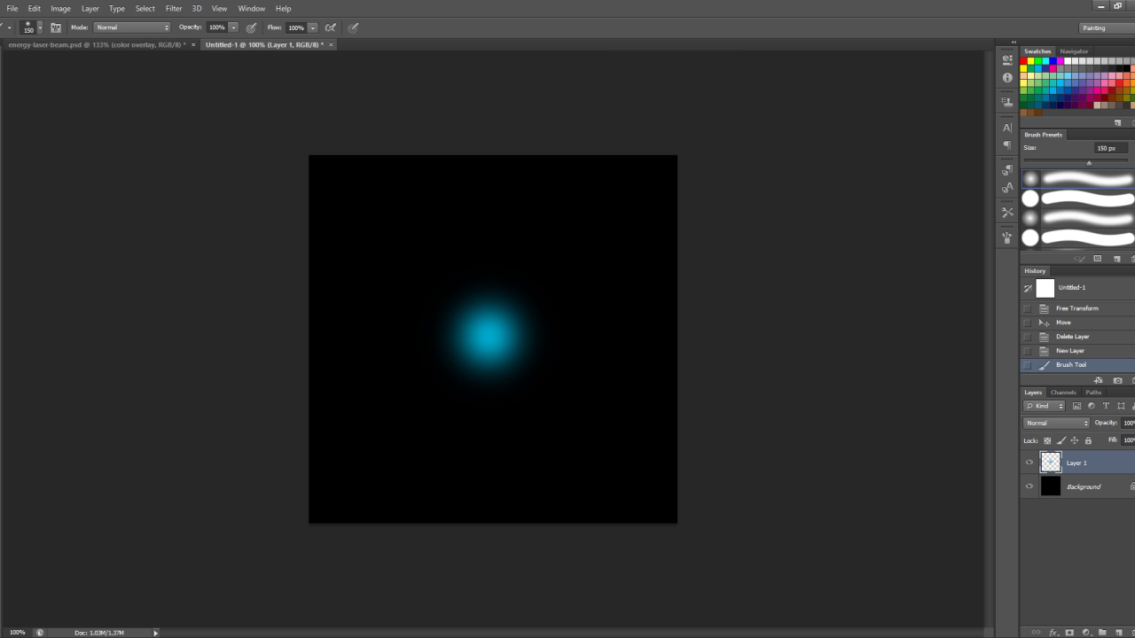
# Add another new layer on top and set the foreground color to the lighter cyan 50e0ff
pyautogui.hotkey('ctrl', 'shift', 'n')
pyautogui.press('Return')
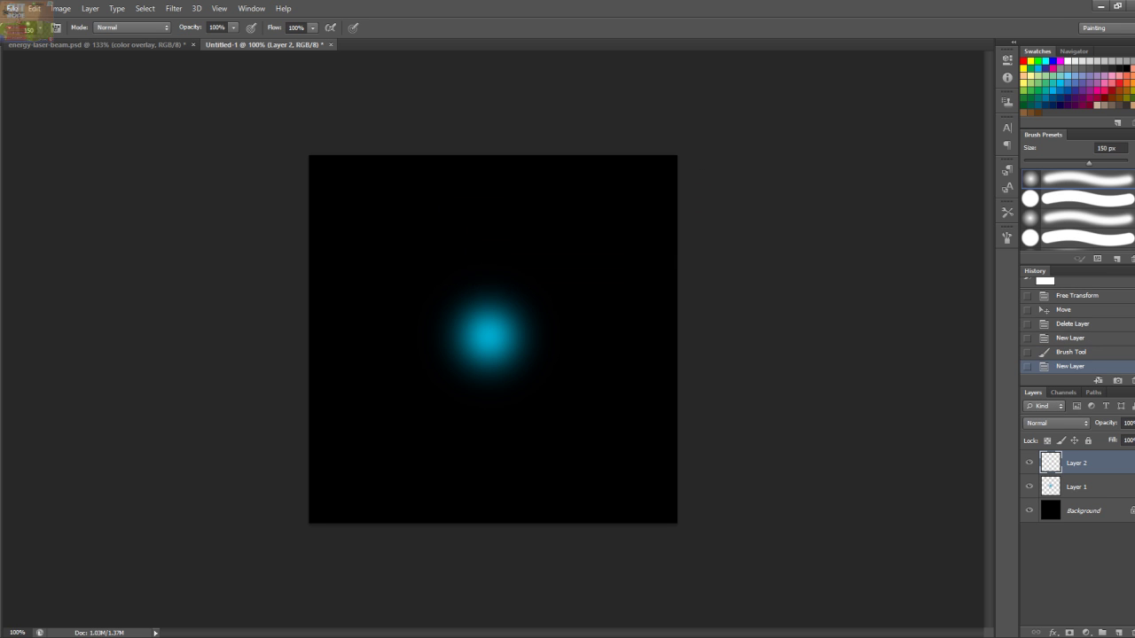
pyautogui.moveTo(3, 233)
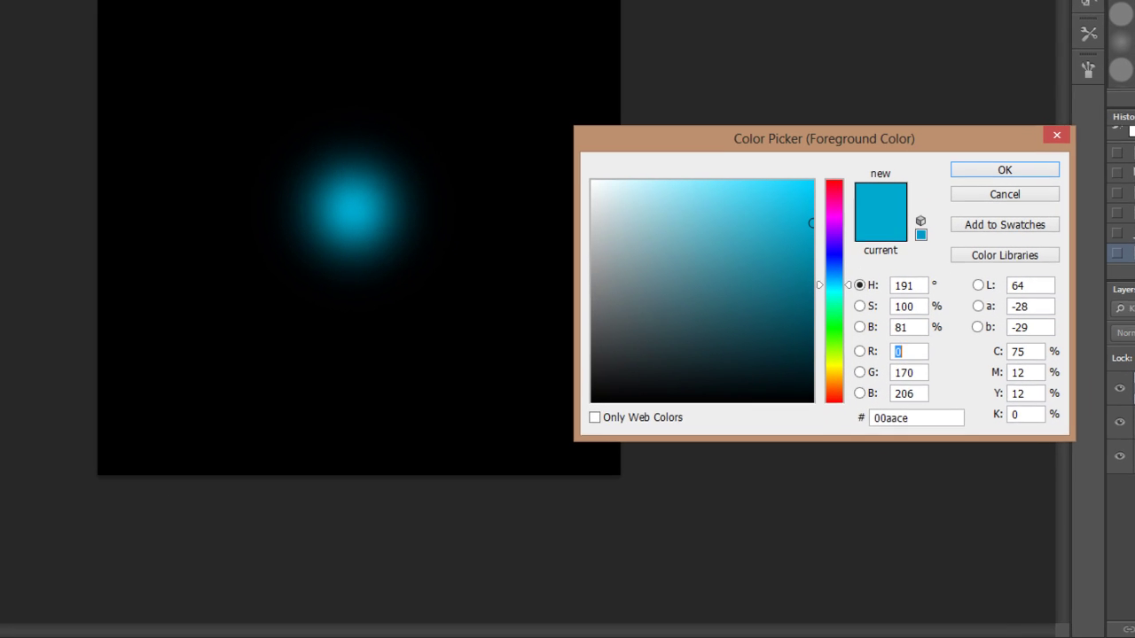
pyautogui.moveTo(771, 193); pyautogui.dragTo(742, 171)
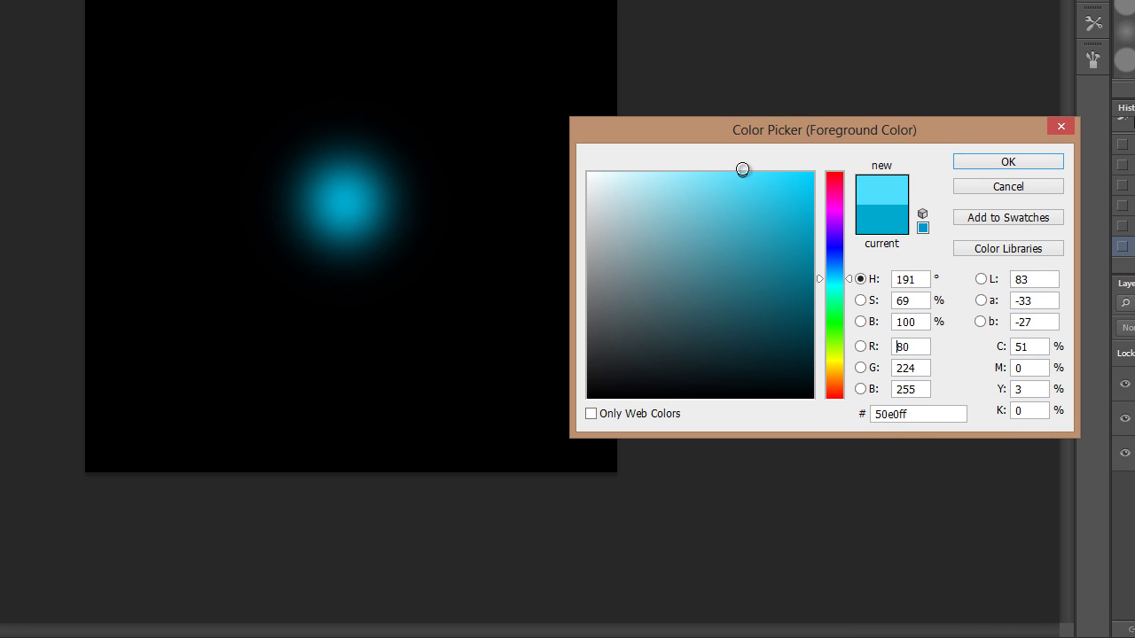
pyautogui.click(979, 160)
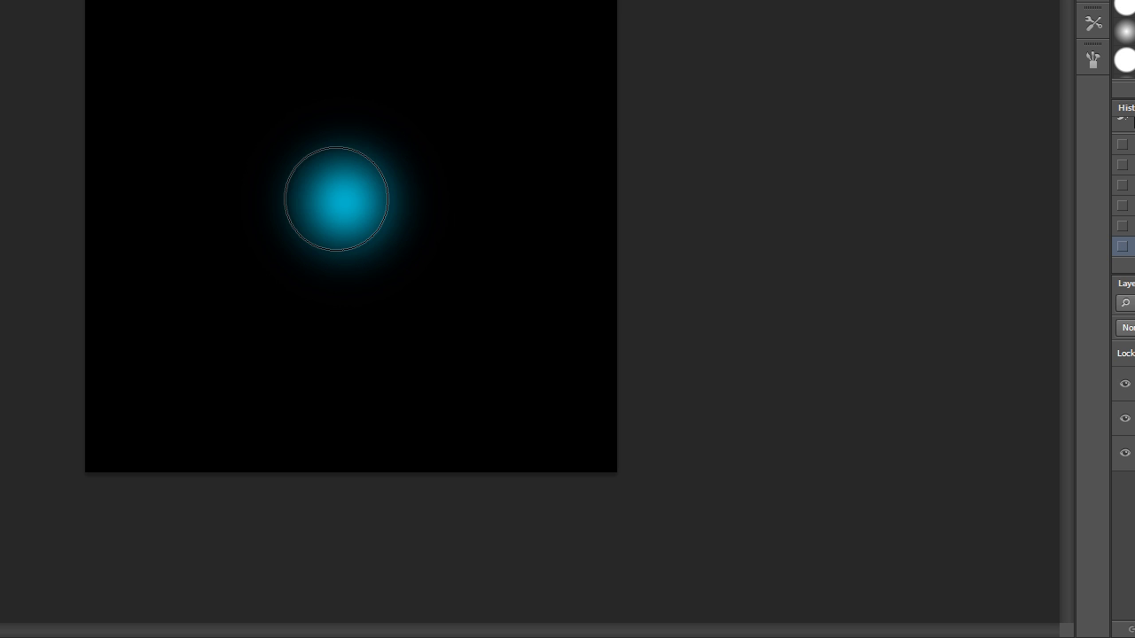
# Reduce the brush to 70 px and paint a bright cyan core in the middle of the blue glow
pyautogui.press('[')
pyautogui.press('[')
pyautogui.press('[')
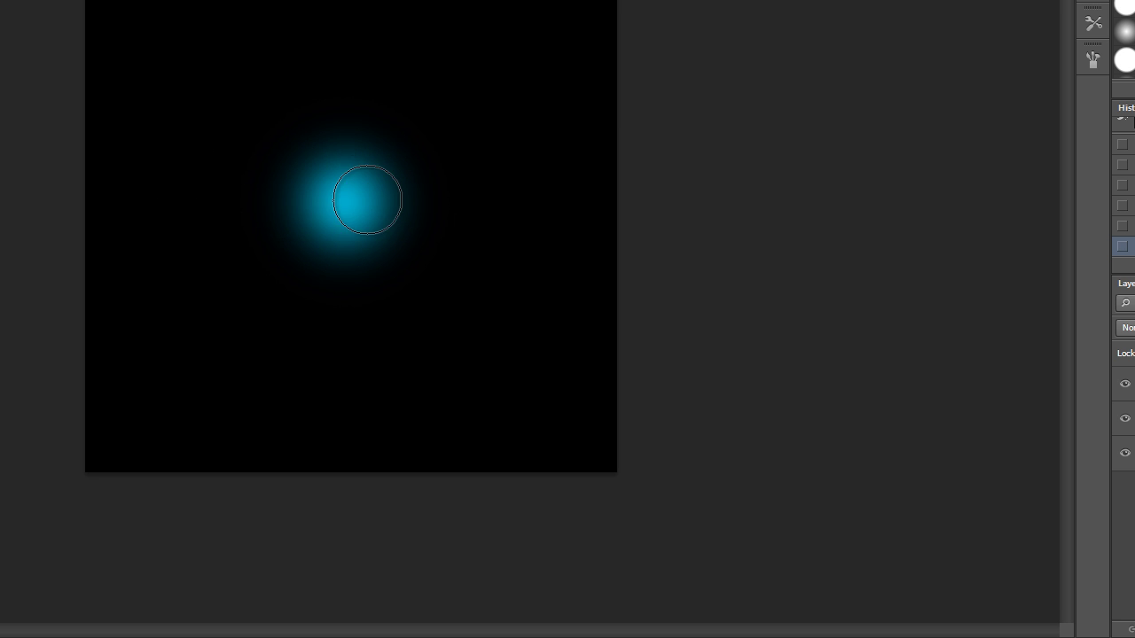
pyautogui.click(342, 195)
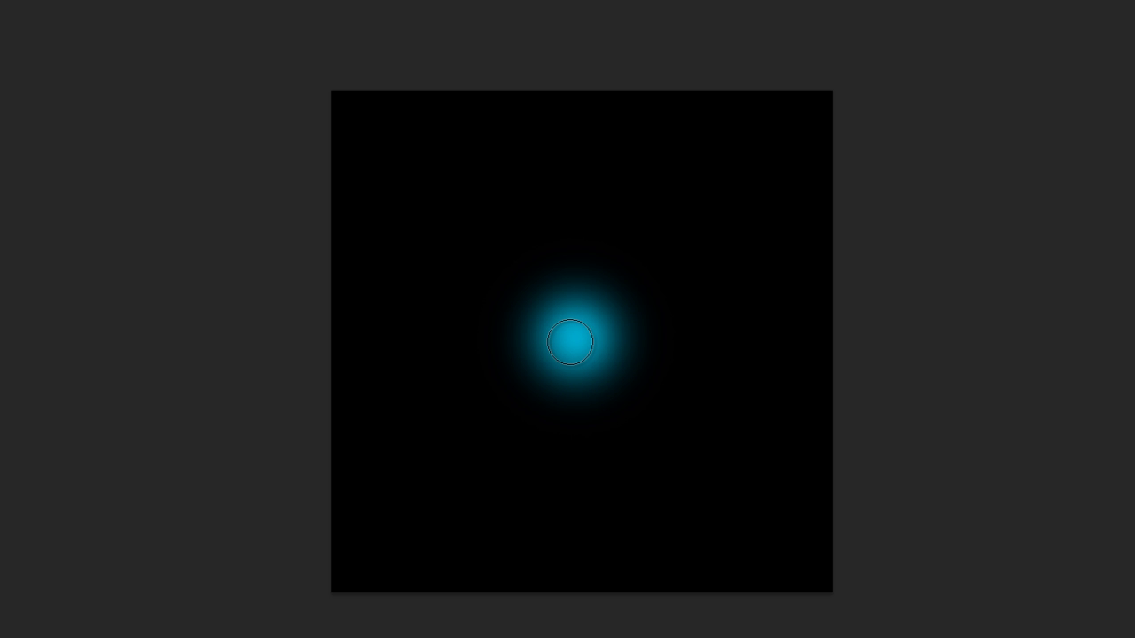
pyautogui.click(570, 340)
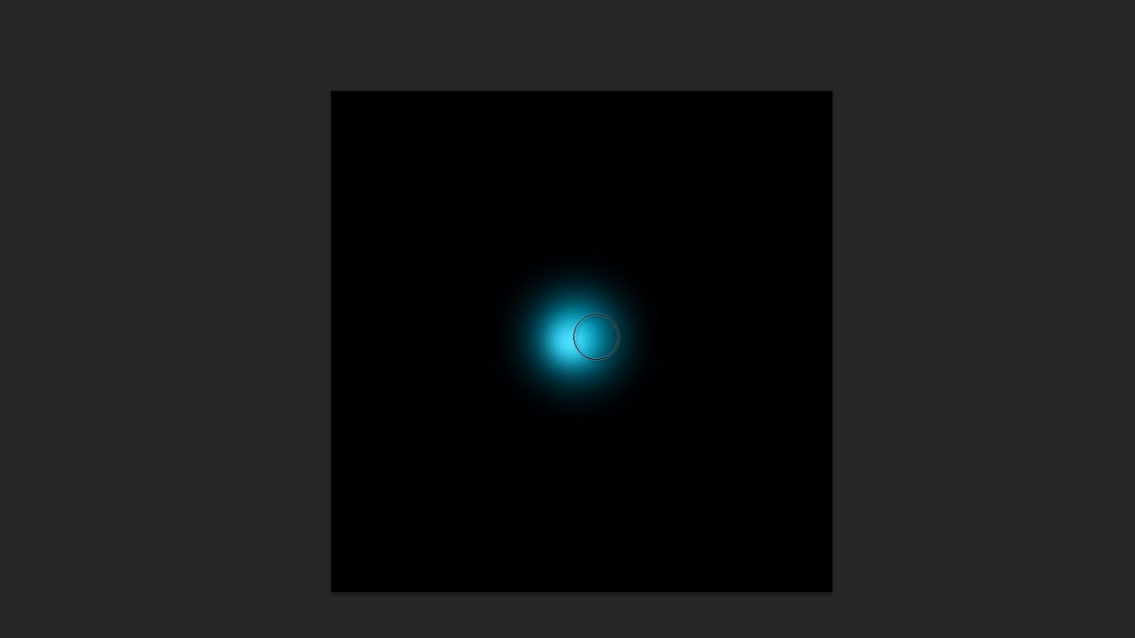
pyautogui.moveTo(593, 335); pyautogui.dragTo(573, 337)
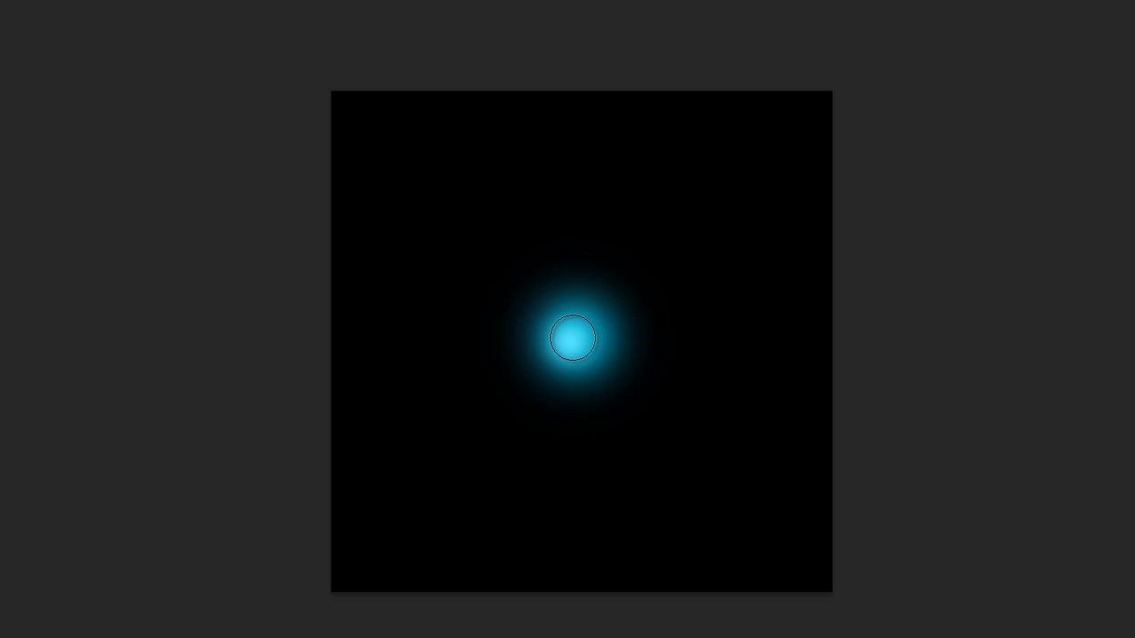
pyautogui.click(569, 340)
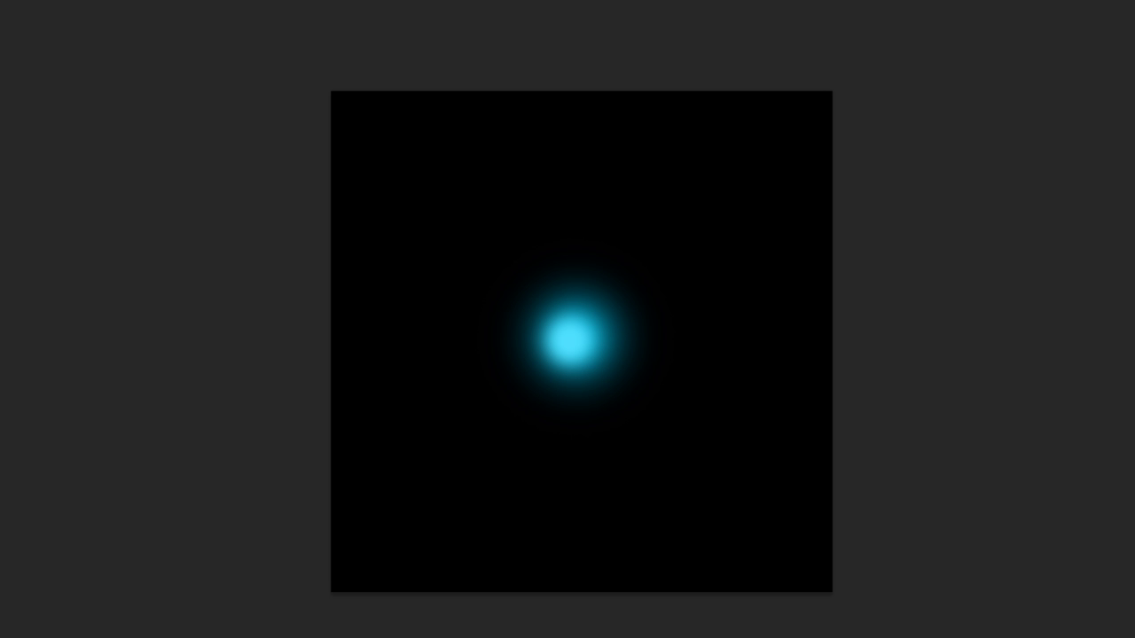
# Merge Layer 1 and Layer 2 into one glow layer
pyautogui.keyDown('shift'); pyautogui.click(1097, 484); pyautogui.keyUp('shift')
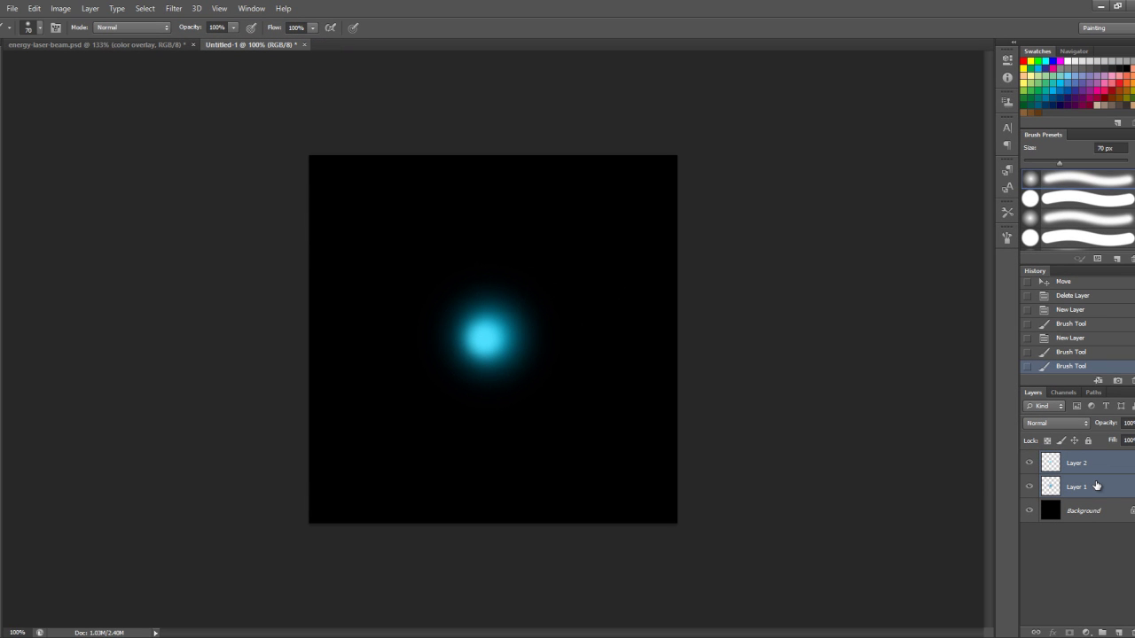
pyautogui.rightClick(1097, 486)
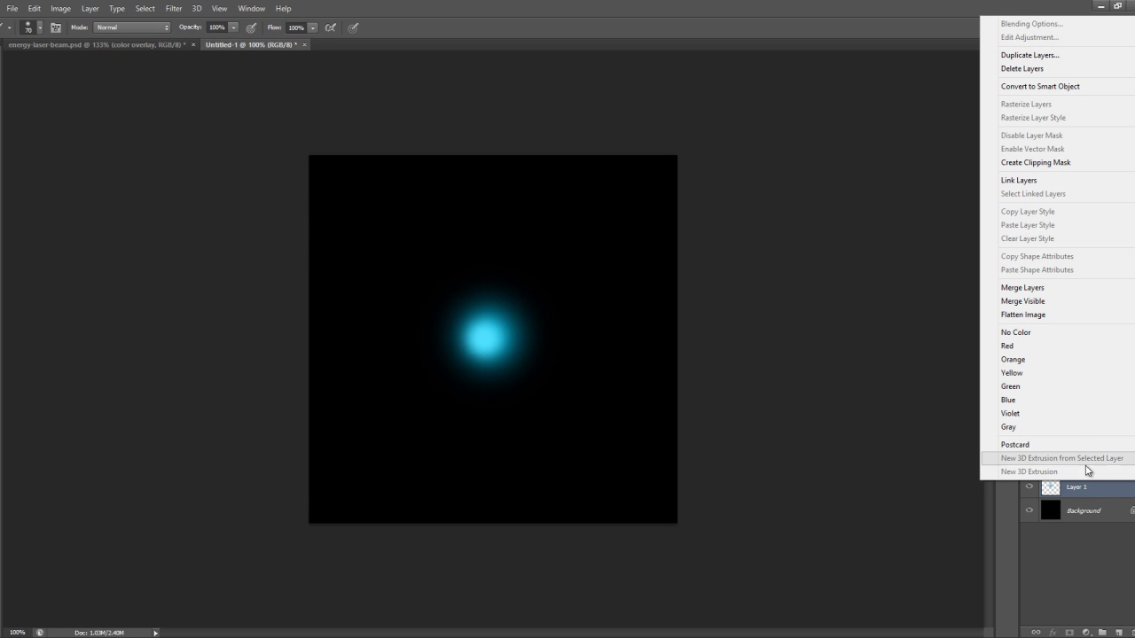
pyautogui.click(1021, 287)
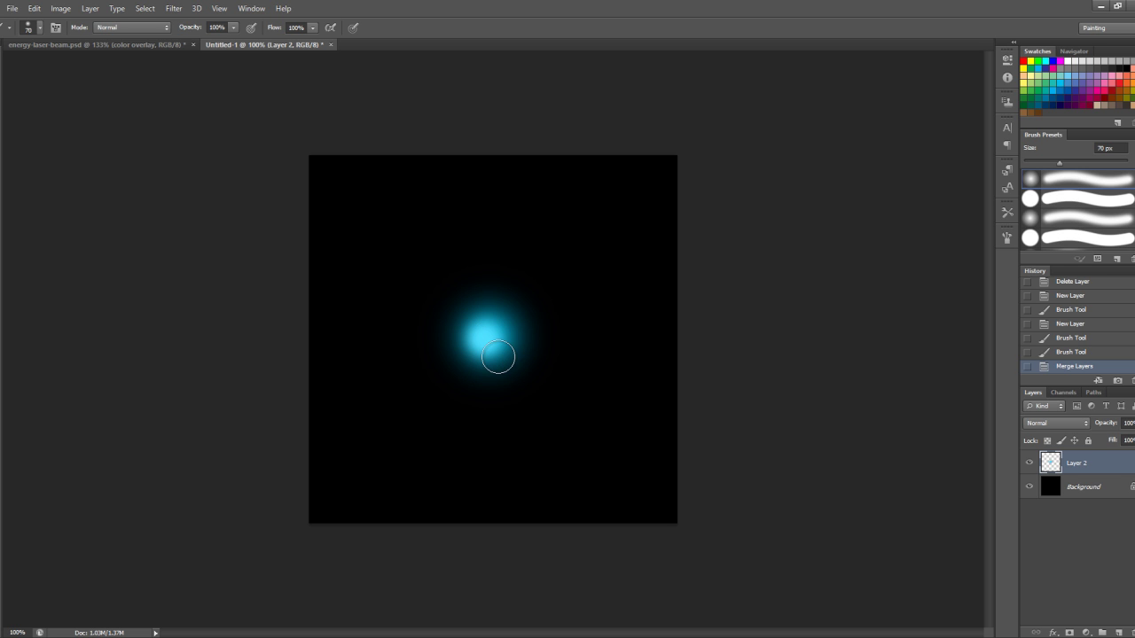
# Distort the merged glow into an elongated ellipse running diagonally from the canvas's lower left to its upper right
pyautogui.hotkey('ctrl', 't')
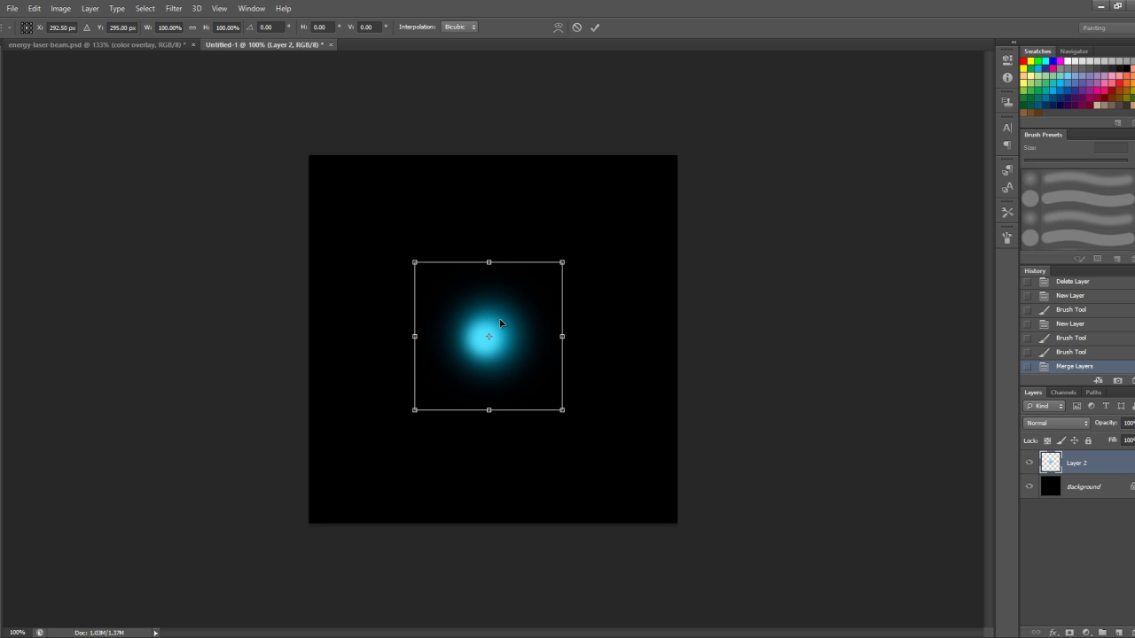
pyautogui.rightClick(500, 325)
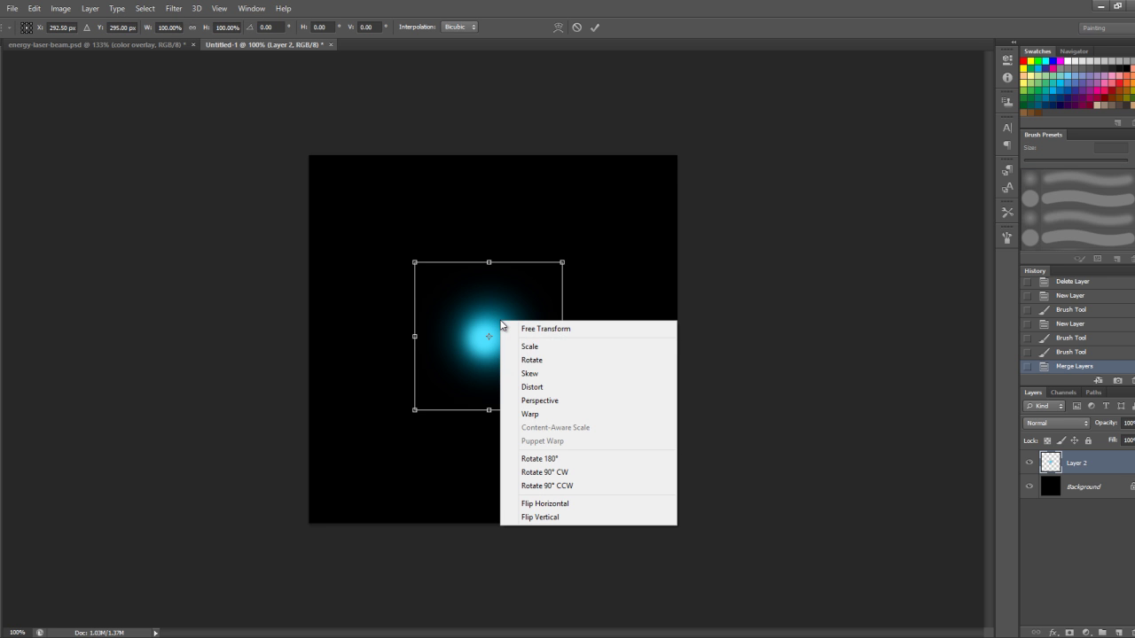
pyautogui.click(566, 388)
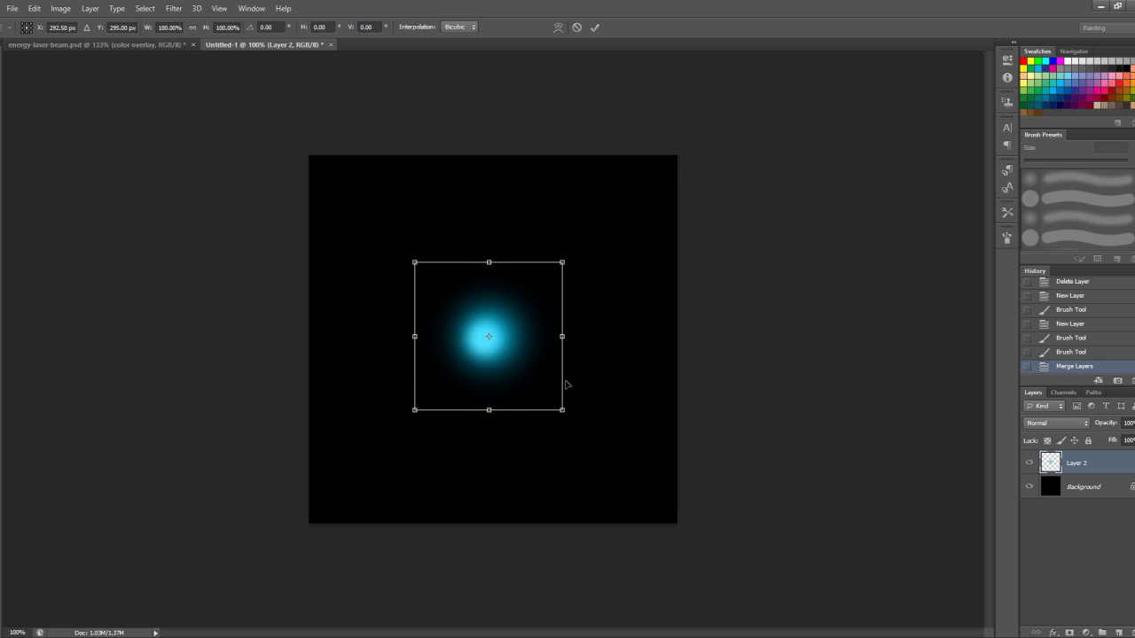
pyautogui.moveTo(563, 263); pyautogui.dragTo(664, 152)
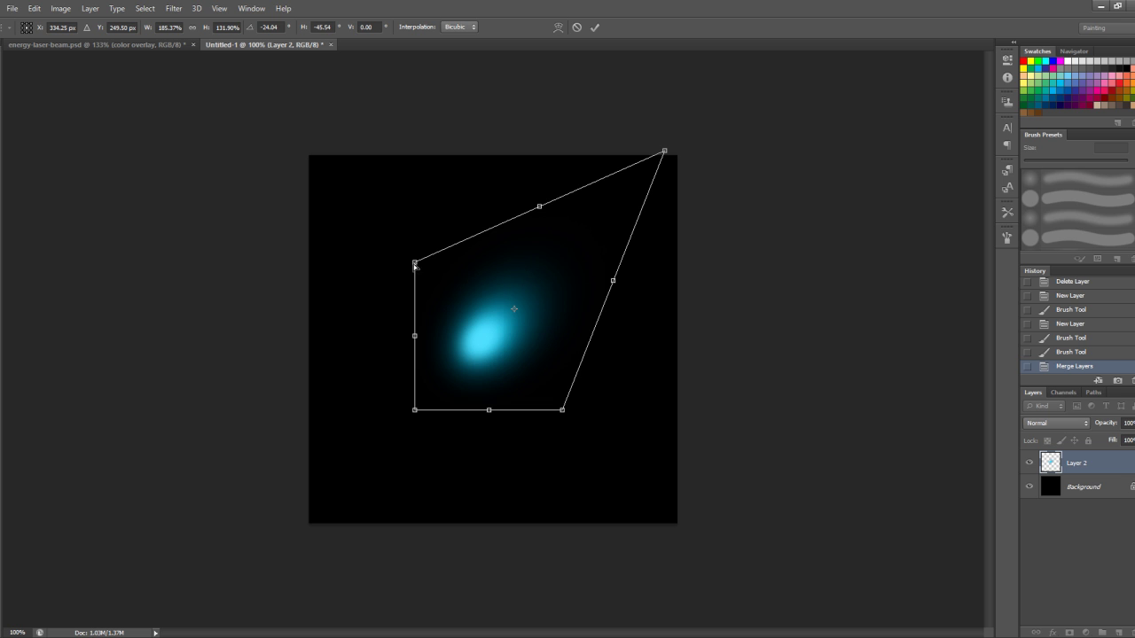
pyautogui.moveTo(415, 261); pyautogui.dragTo(449, 319)
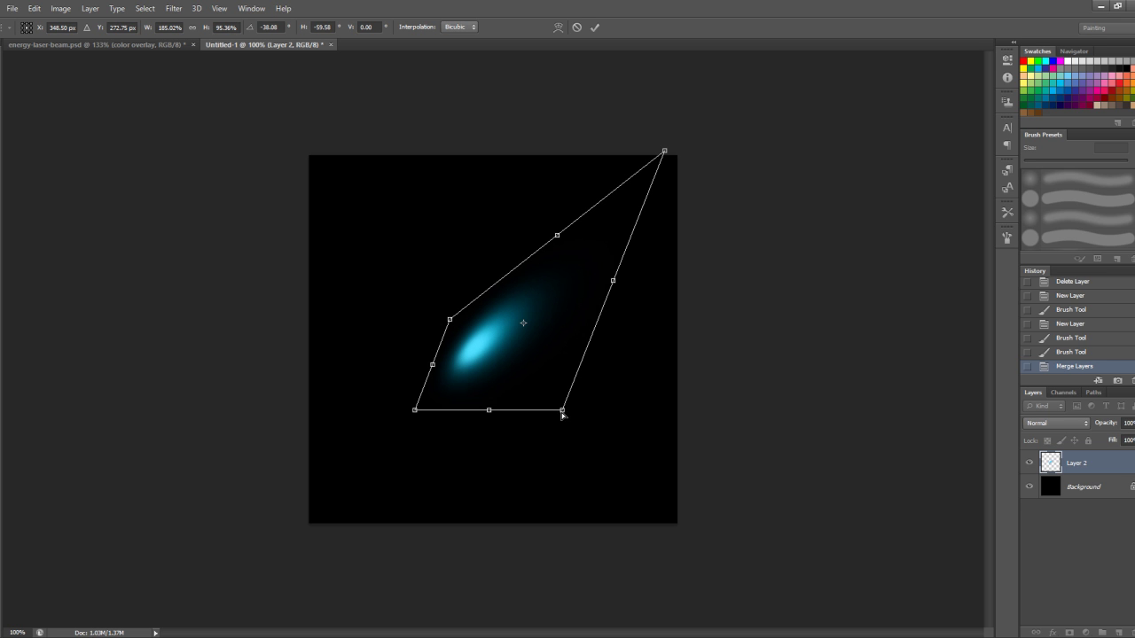
pyautogui.moveTo(562, 410); pyautogui.dragTo(555, 388)
pyautogui.moveTo(415, 411); pyautogui.dragTo(396, 467)
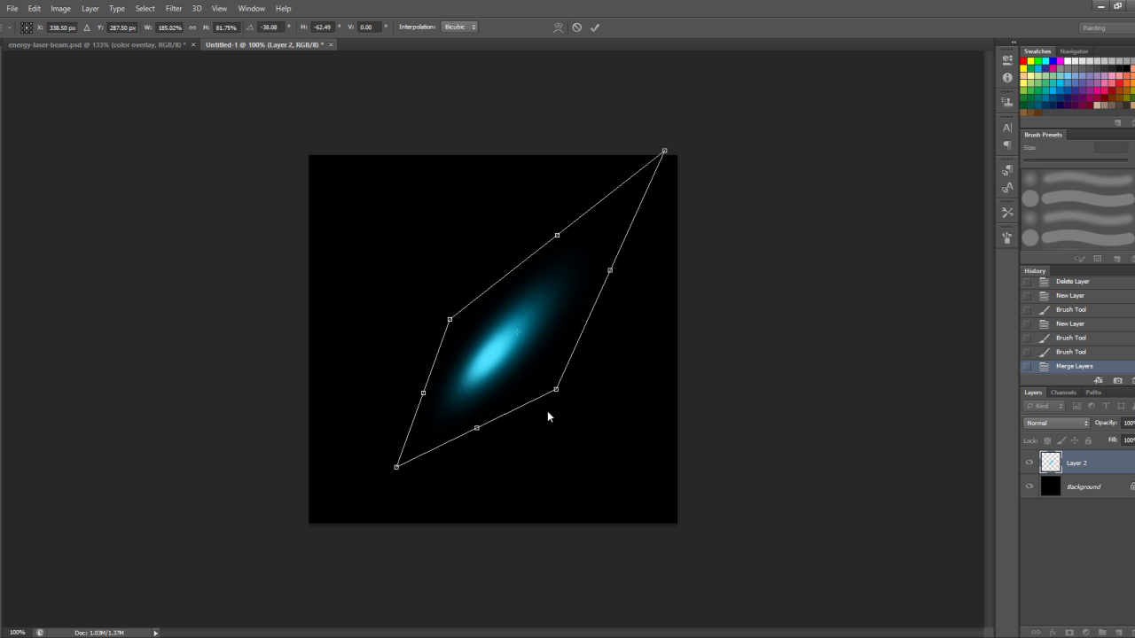
# Narrow the distorted glow into a thin diagonal streak, brightest near its lower end, and apply the transformation
pyautogui.moveTo(556, 391); pyautogui.dragTo(560, 414)
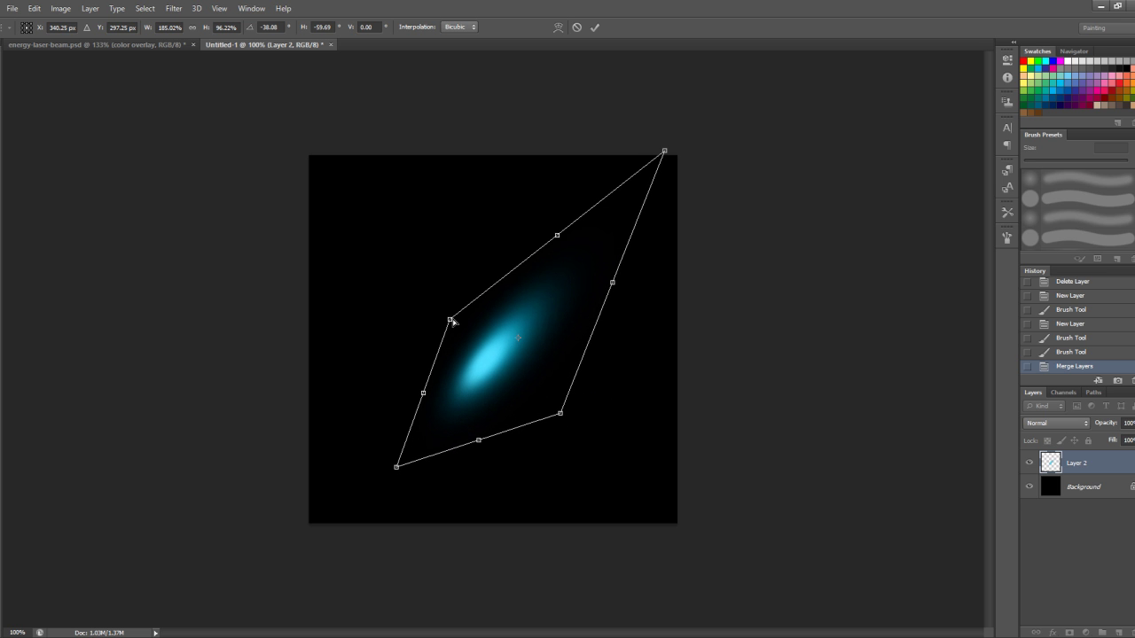
pyautogui.moveTo(451, 321); pyautogui.dragTo(469, 354)
pyautogui.moveTo(665, 153); pyautogui.dragTo(614, 163)
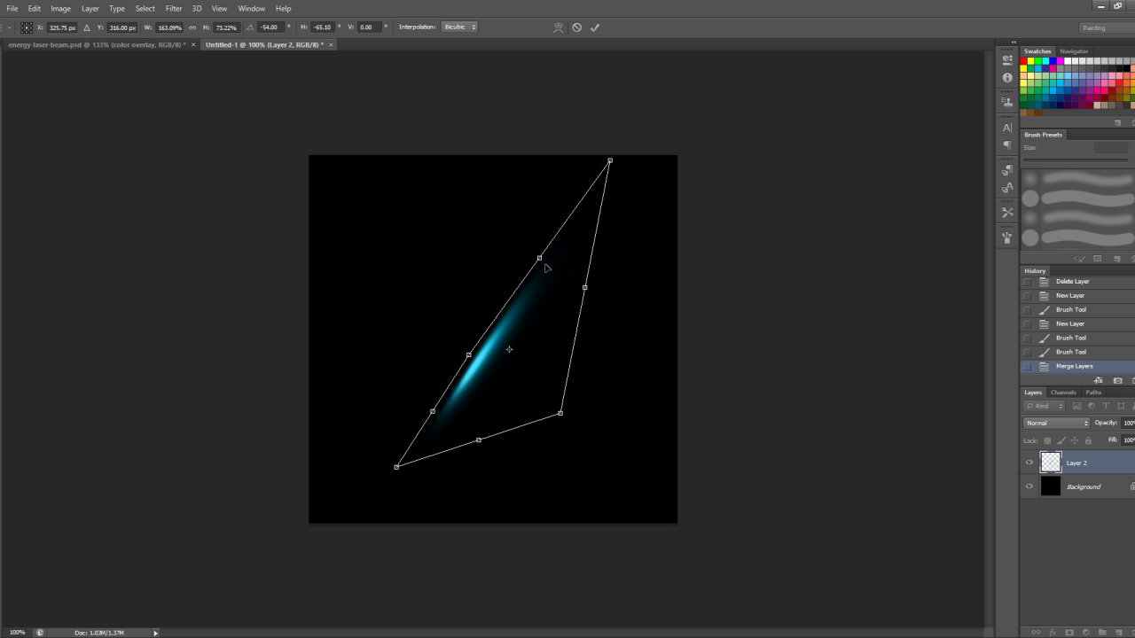
pyautogui.moveTo(468, 357); pyautogui.dragTo(443, 387)
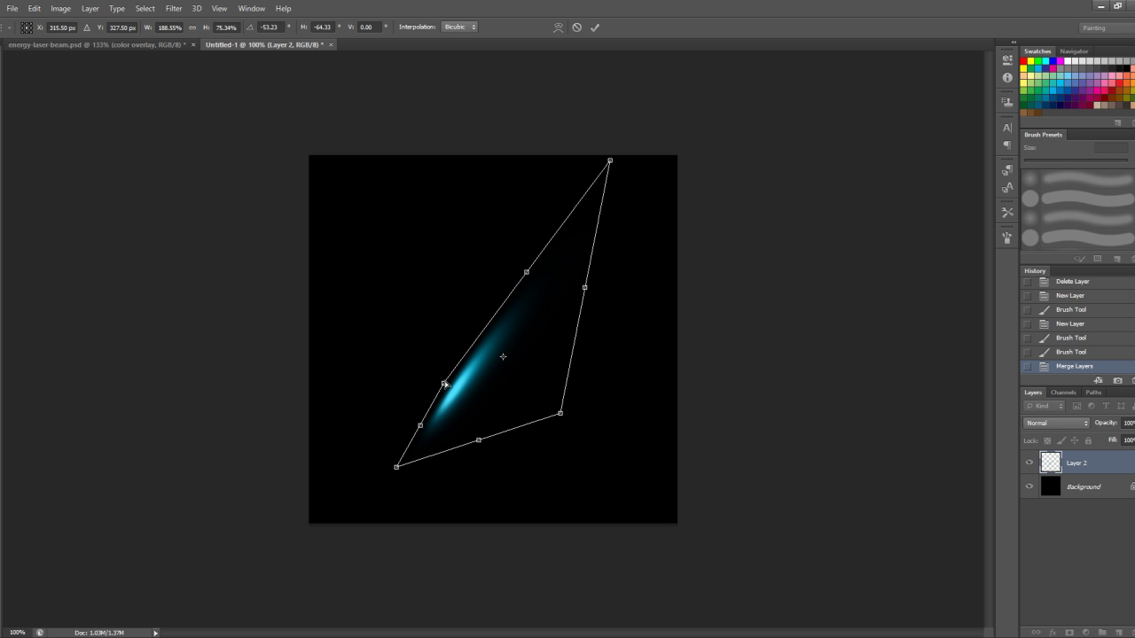
pyautogui.press('Return')
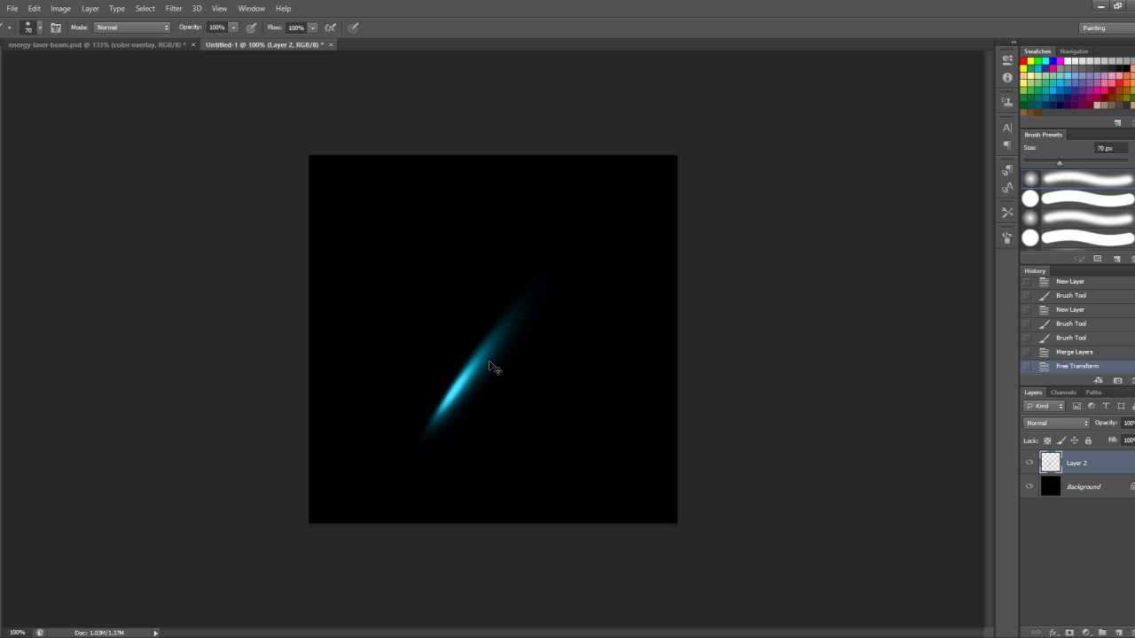
# Scale the light streak to about 70% width and 121% height, making it slimmer and steeper
pyautogui.hotkey('ctrl', 't')
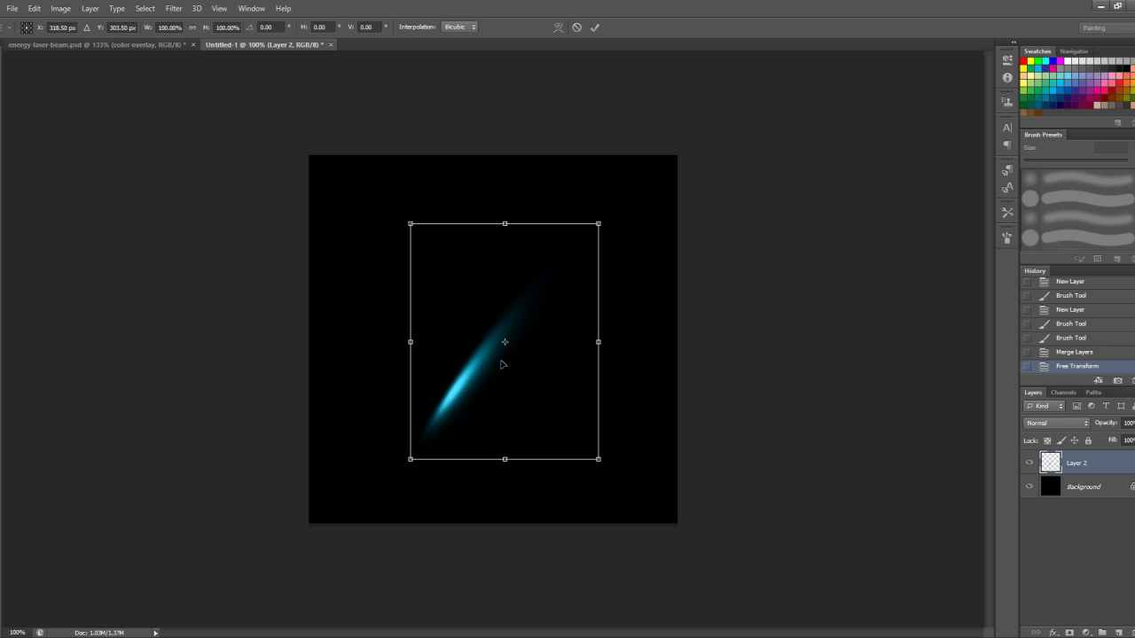
pyautogui.rightClick(497, 369)
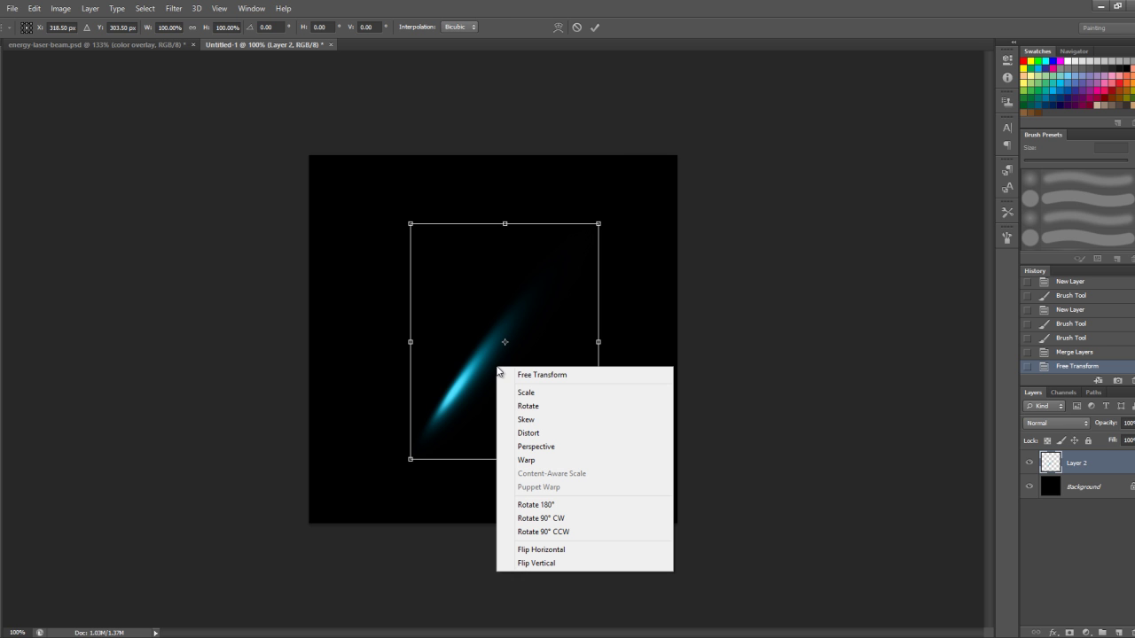
pyautogui.click(554, 396)
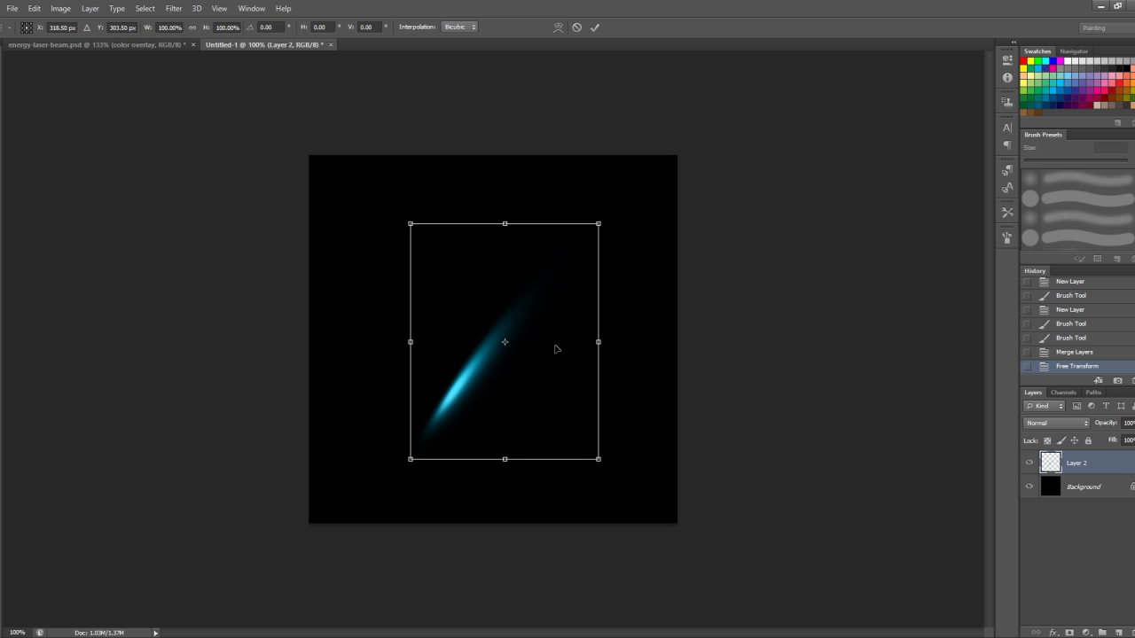
pyautogui.moveTo(599, 342); pyautogui.dragTo(578, 342)
pyautogui.moveTo(578, 223); pyautogui.dragTo(623, 192)
pyautogui.moveTo(619, 454); pyautogui.dragTo(542, 477)
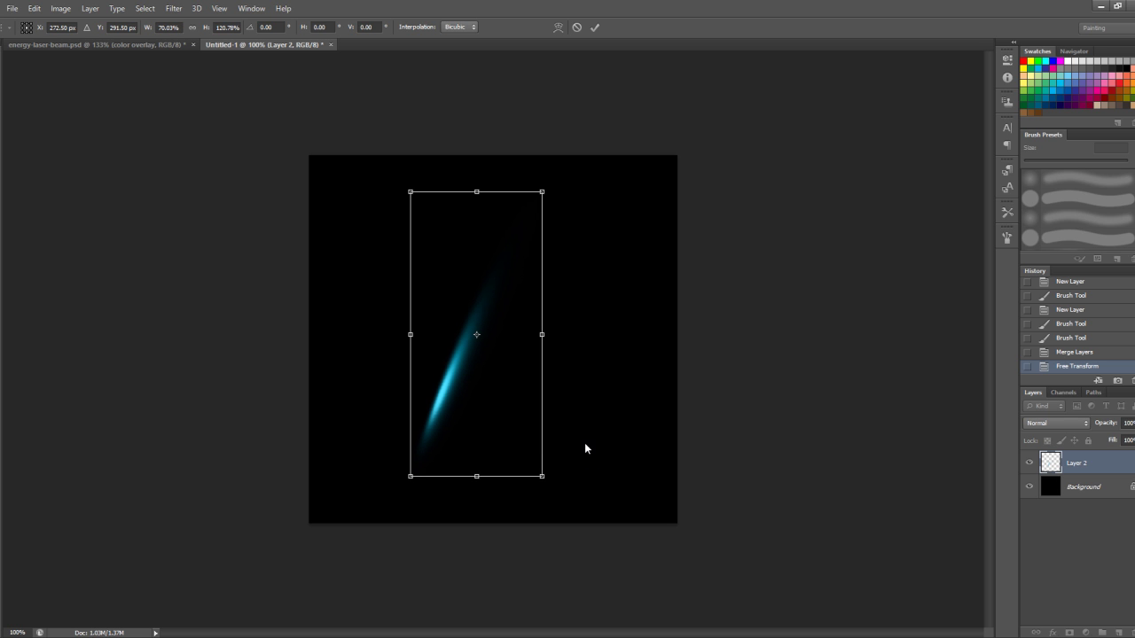
# Rotate the streak clockwise by about 22 degrees, reposition it near the canvas centre and apply the transformation
pyautogui.rightClick(500, 364)
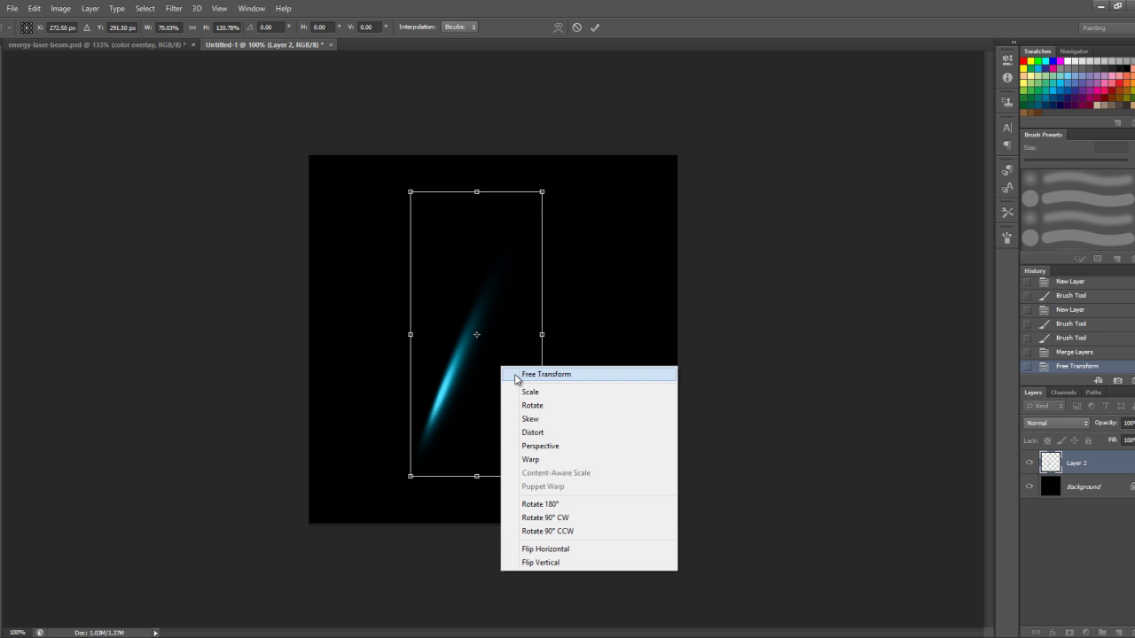
pyautogui.click(562, 405)
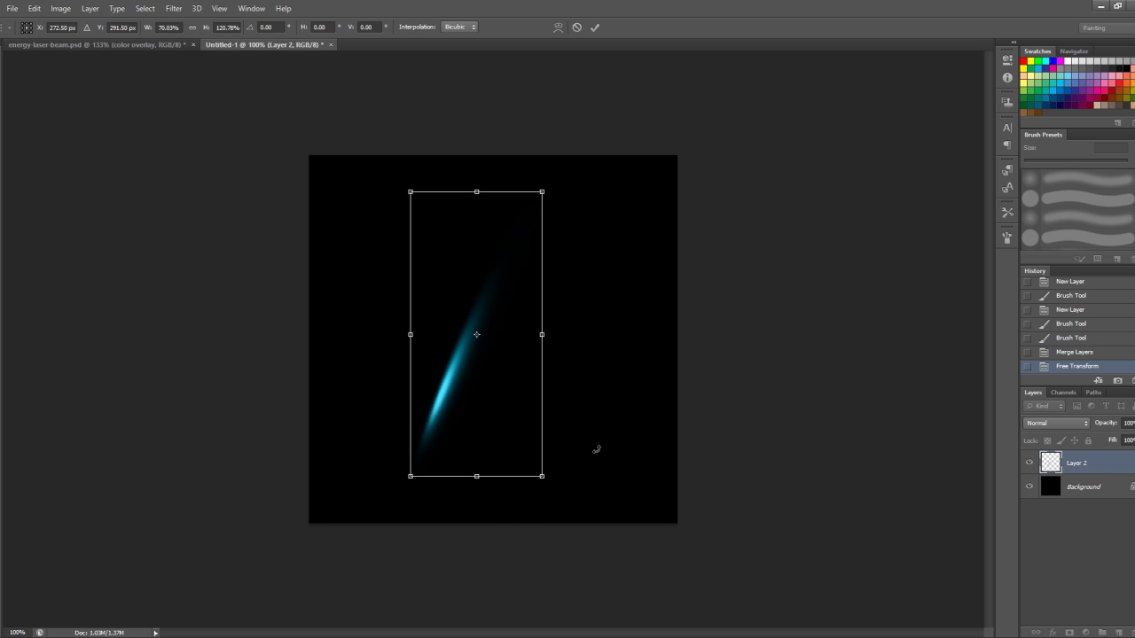
pyautogui.moveTo(596, 449); pyautogui.dragTo(534, 465)
pyautogui.moveTo(451, 400); pyautogui.dragTo(474, 393)
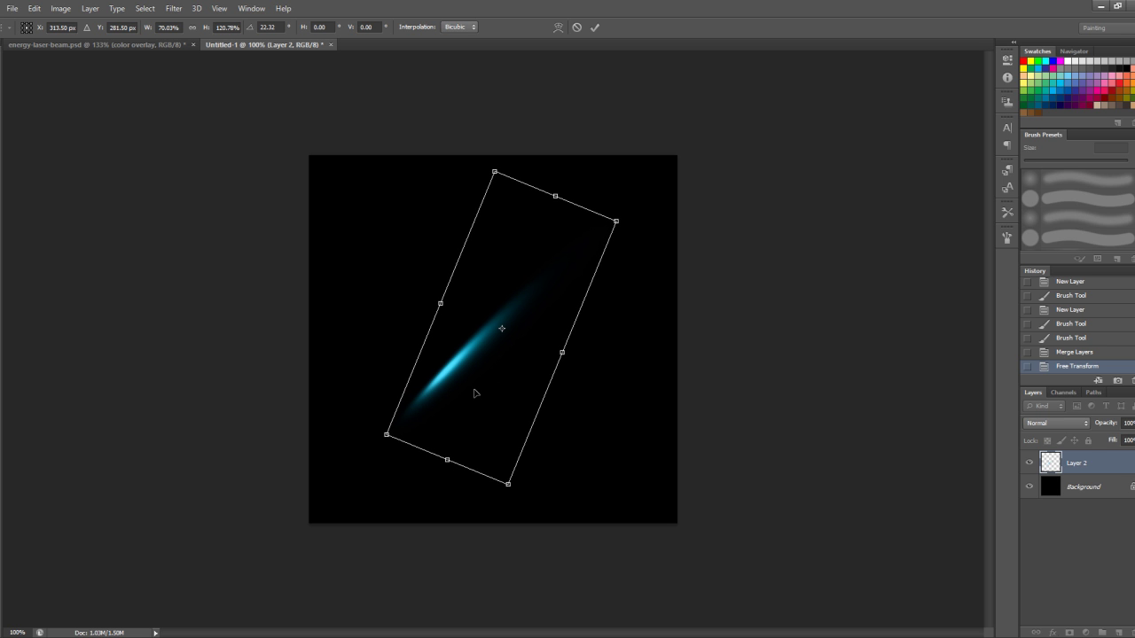
pyautogui.press('Return')
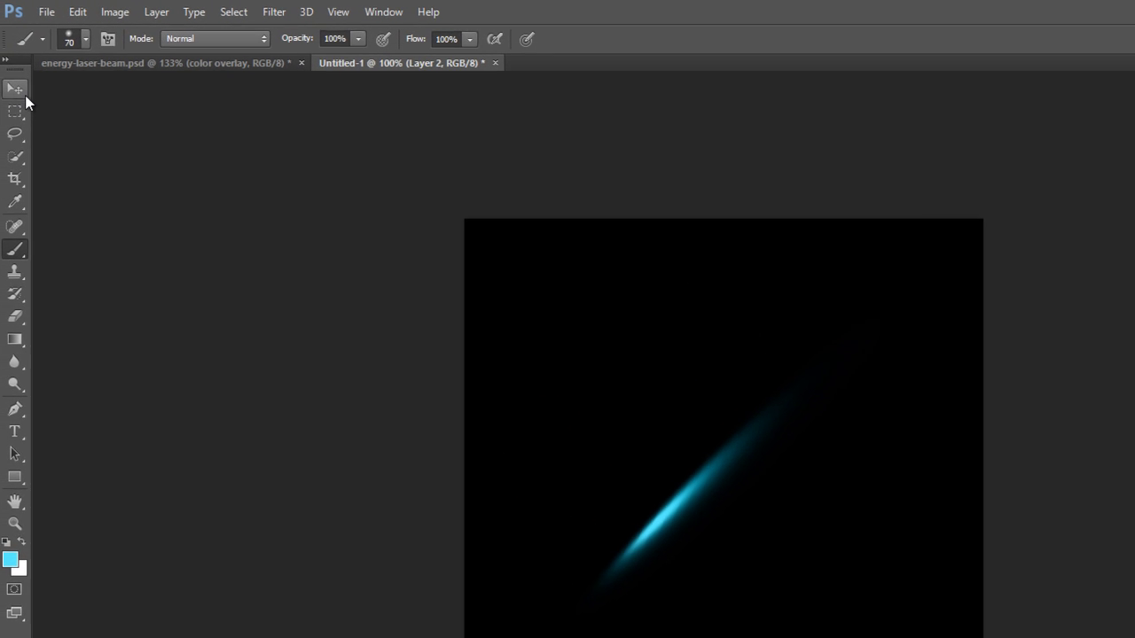
# Nudge the streak slightly into place with the Move tool
pyautogui.click(16, 92)
pyautogui.moveTo(821, 472); pyautogui.dragTo(824, 489)
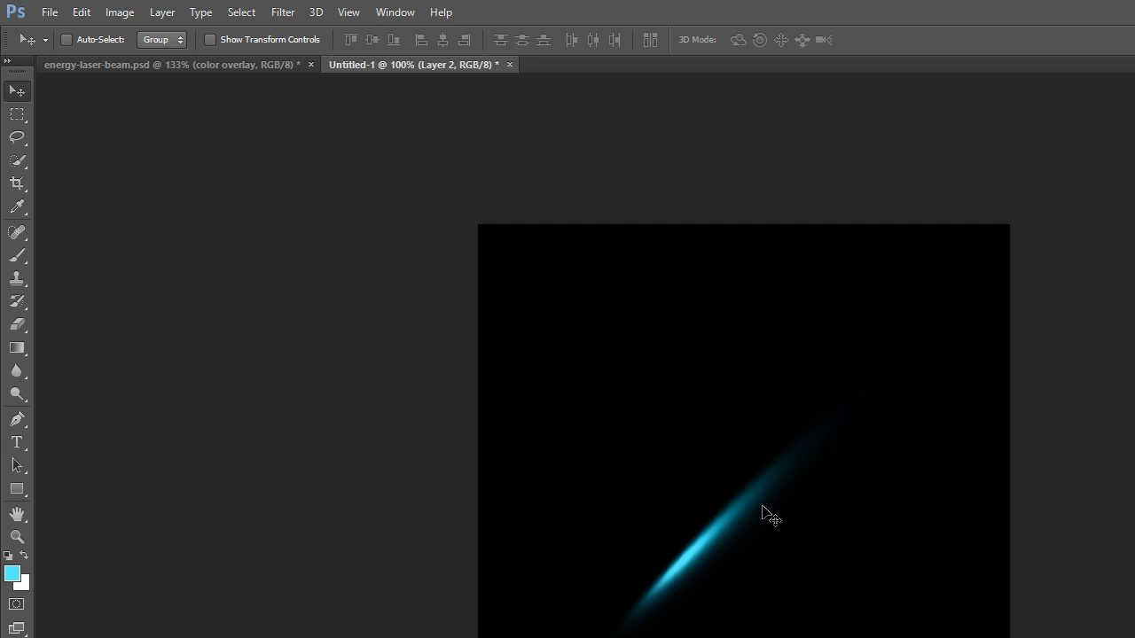
pyautogui.moveTo(740, 531); pyautogui.dragTo(738, 525)
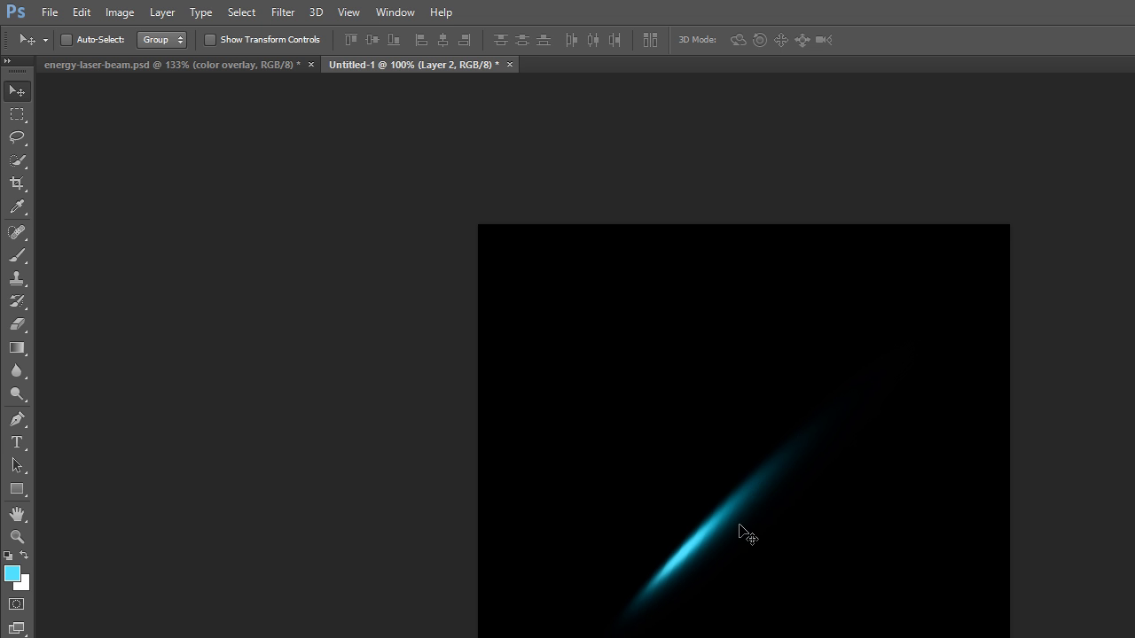
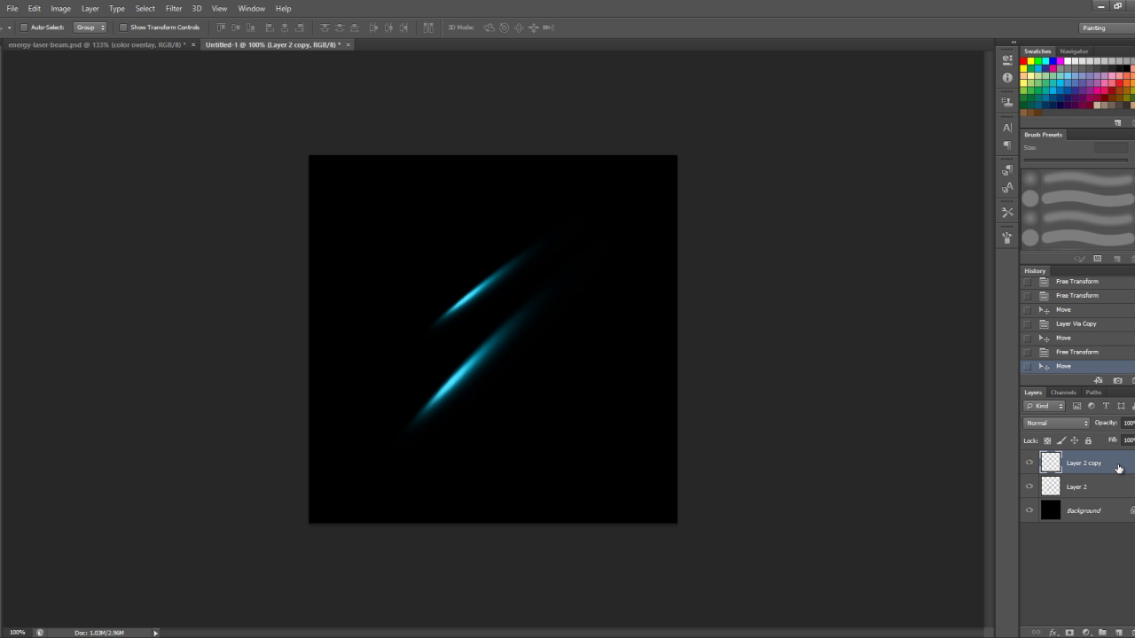
# Reduce the opacity of Layer 2 copy, the smaller upper streak, to 80%
pyautogui.doubleClick(1118, 468)
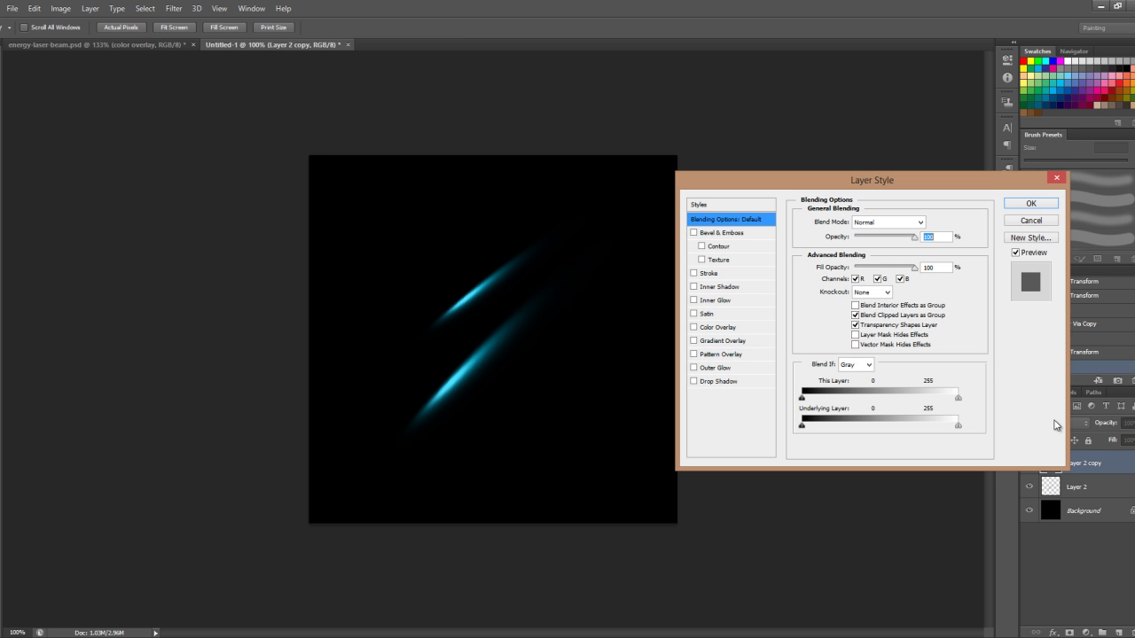
pyautogui.moveTo(918, 246); pyautogui.dragTo(903, 249)
pyautogui.click(1030, 204)
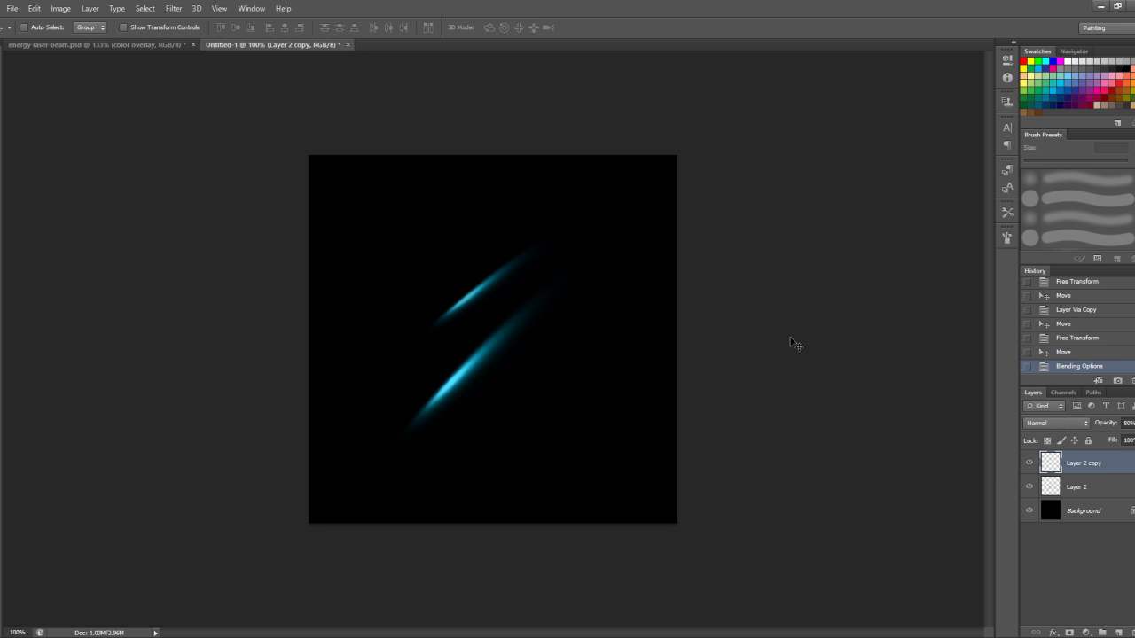
# Duplicate the small upper streak, shrink and rotate the copy to a steeper angle, and place it to the lower right of the main streak
pyautogui.hotkey('ctrl', 'j')
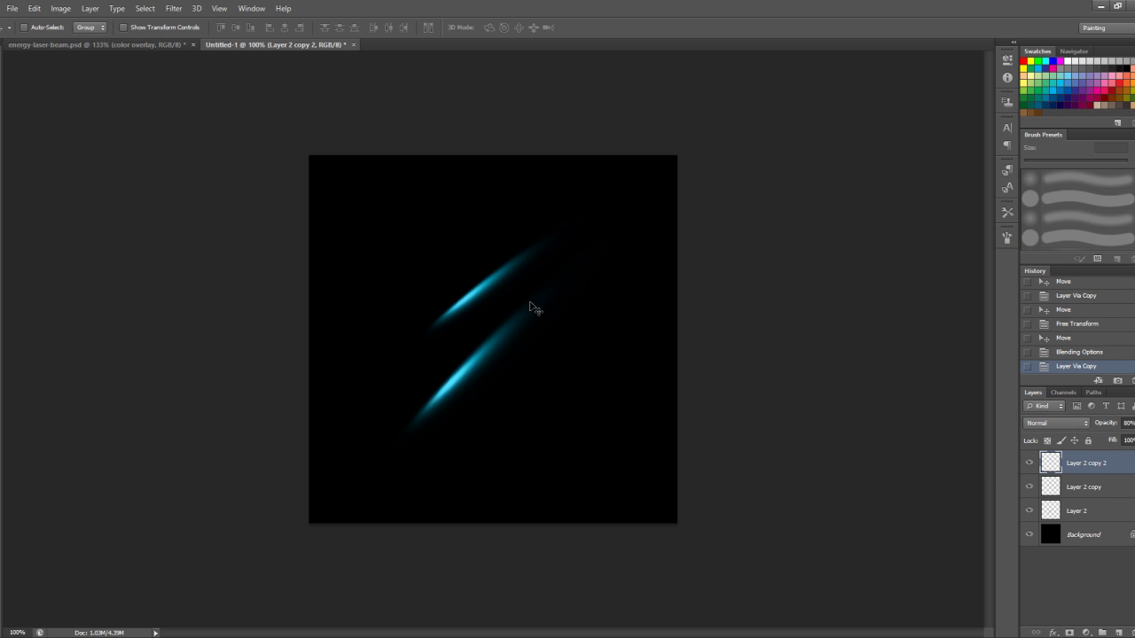
pyautogui.moveTo(501, 309); pyautogui.dragTo(567, 353)
pyautogui.hotkey('ctrl', 't')
pyautogui.moveTo(641, 399); pyautogui.dragTo(678, 403)
pyautogui.moveTo(606, 252); pyautogui.dragTo(552, 346)
pyautogui.press('Return')
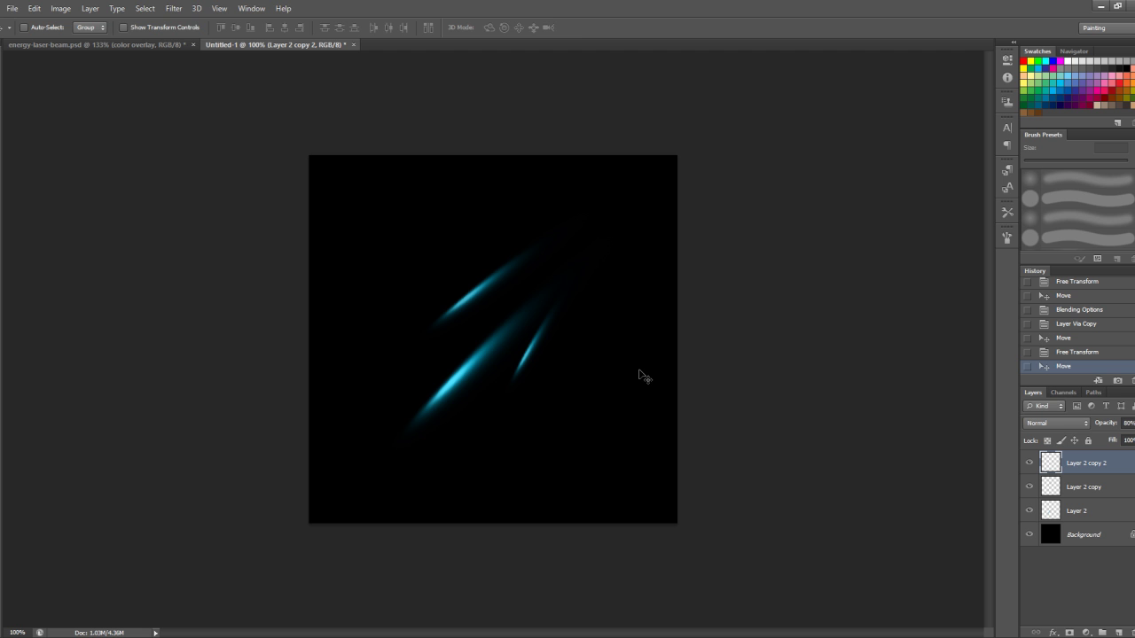
pyautogui.hotkey('ctrl', 't')
pyautogui.moveTo(636, 385); pyautogui.dragTo(641, 396)
pyautogui.press('Return')
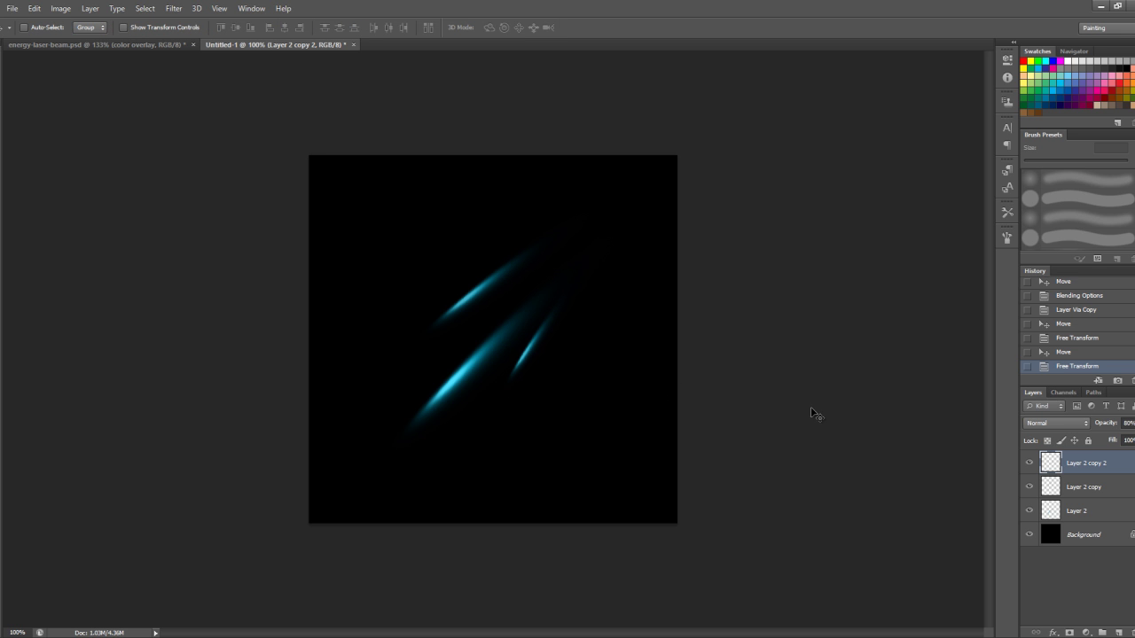
# Scale the upper streak on Layer 2 copy down slightly and nudge it toward the main streak
pyautogui.click(1081, 490)
pyautogui.hotkey('ctrl', 't')
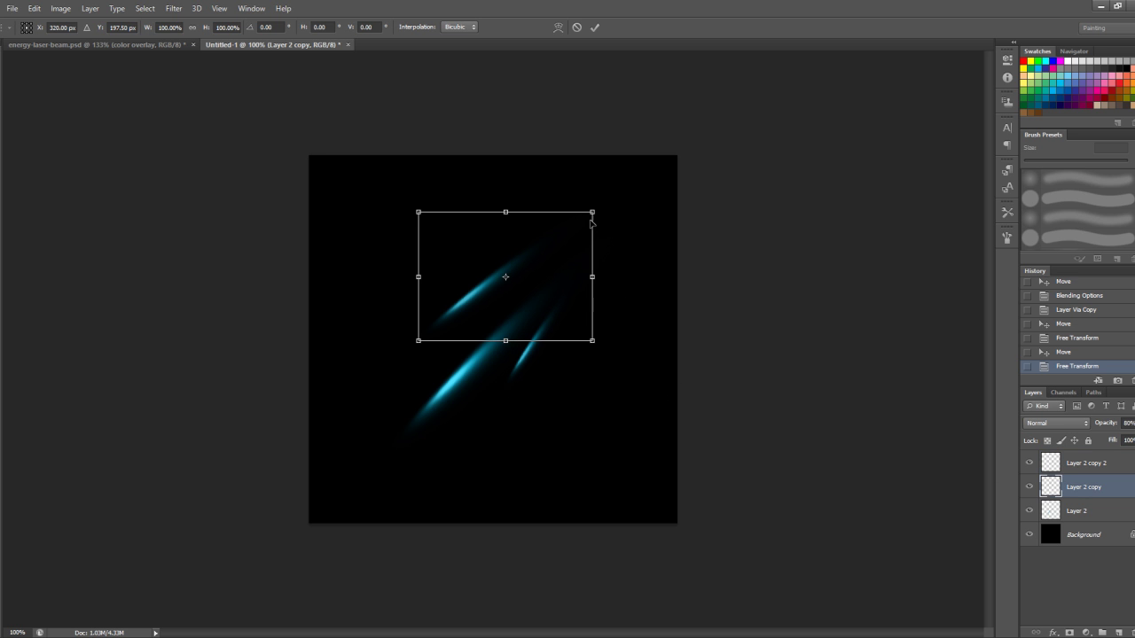
pyautogui.moveTo(585, 215); pyautogui.dragTo(570, 228)
pyautogui.press('Return')
pyautogui.moveTo(519, 291); pyautogui.dragTo(524, 293)
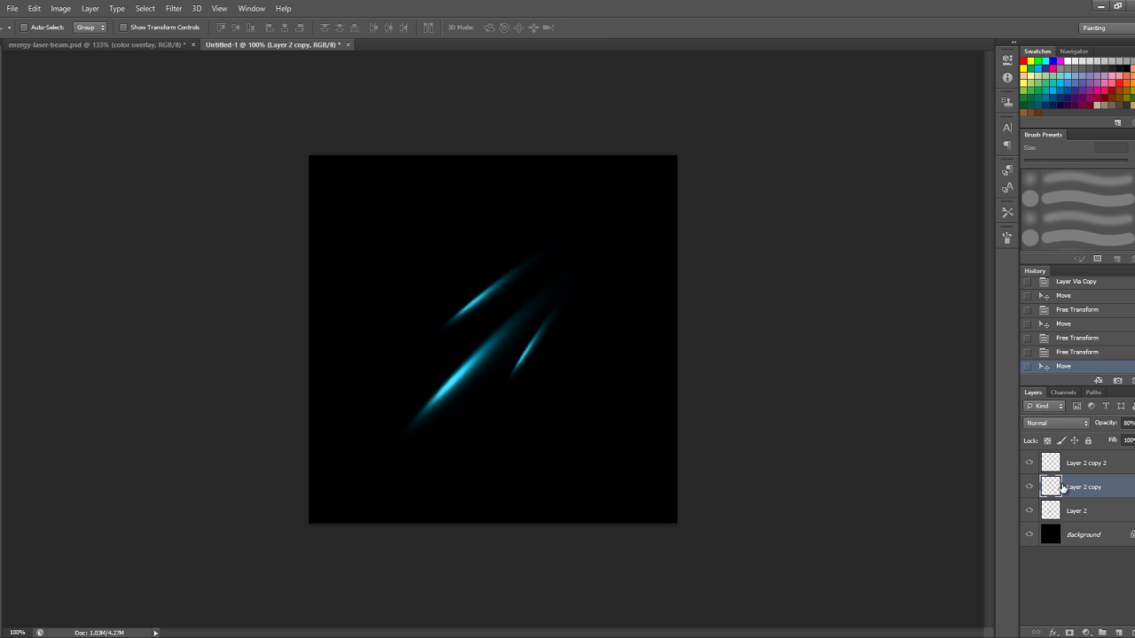
# Merge Layer 2, Layer 2 copy and Layer 2 copy 2 into one layer
pyautogui.click(1112, 512)
pyautogui.keyDown('shift'); pyautogui.click(1117, 464); pyautogui.keyUp('shift')
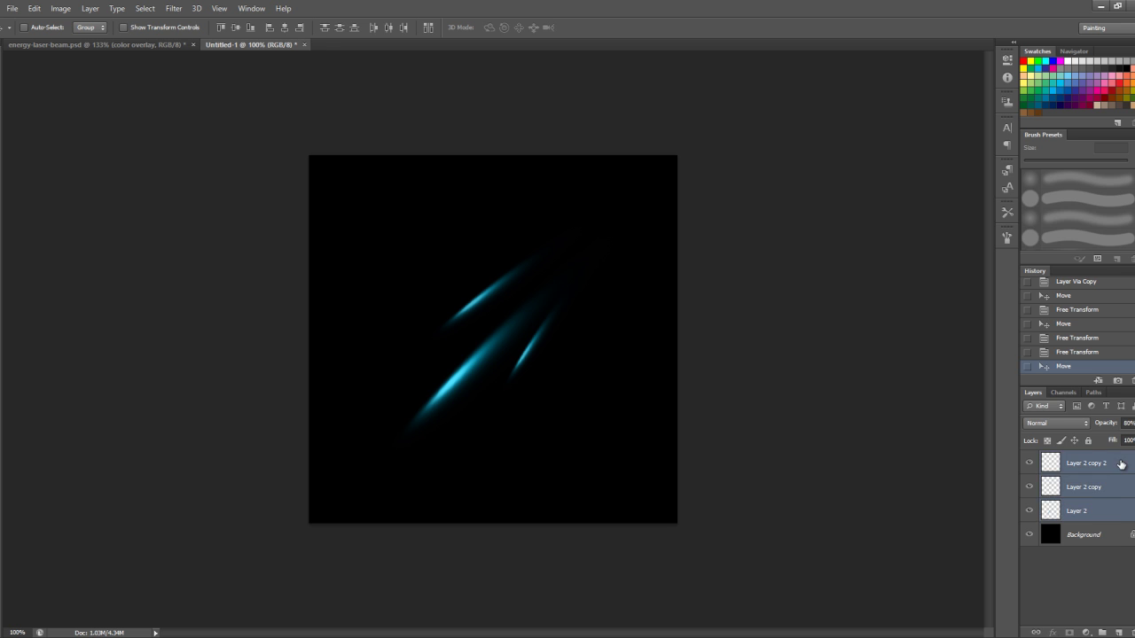
pyautogui.rightClick(1121, 463)
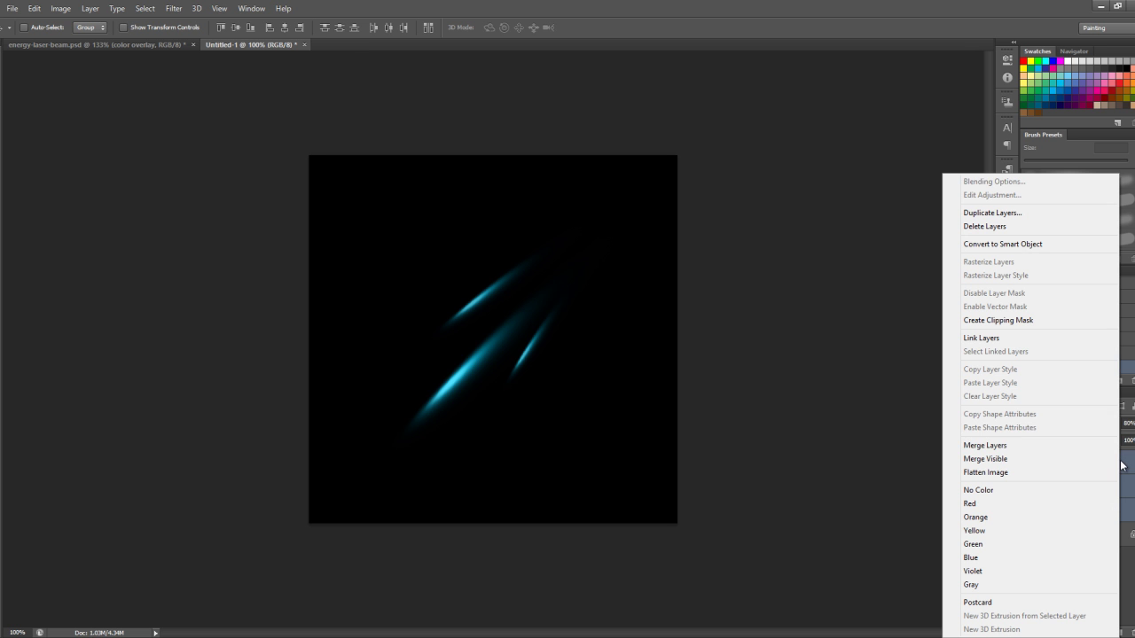
pyautogui.click(1031, 445)
# Duplicate the merged streaks, move the copy above the originals, scale it down and rotate it counterclockwise to a flatter angle
pyautogui.hotkey('ctrl', 'j')
pyautogui.moveTo(500, 319); pyautogui.dragTo(529, 223)
pyautogui.hotkey('ctrl', 't')
pyautogui.moveTo(639, 125); pyautogui.dragTo(602, 152)
pyautogui.moveTo(647, 286); pyautogui.dragTo(538, 253)
pyautogui.press('Return')
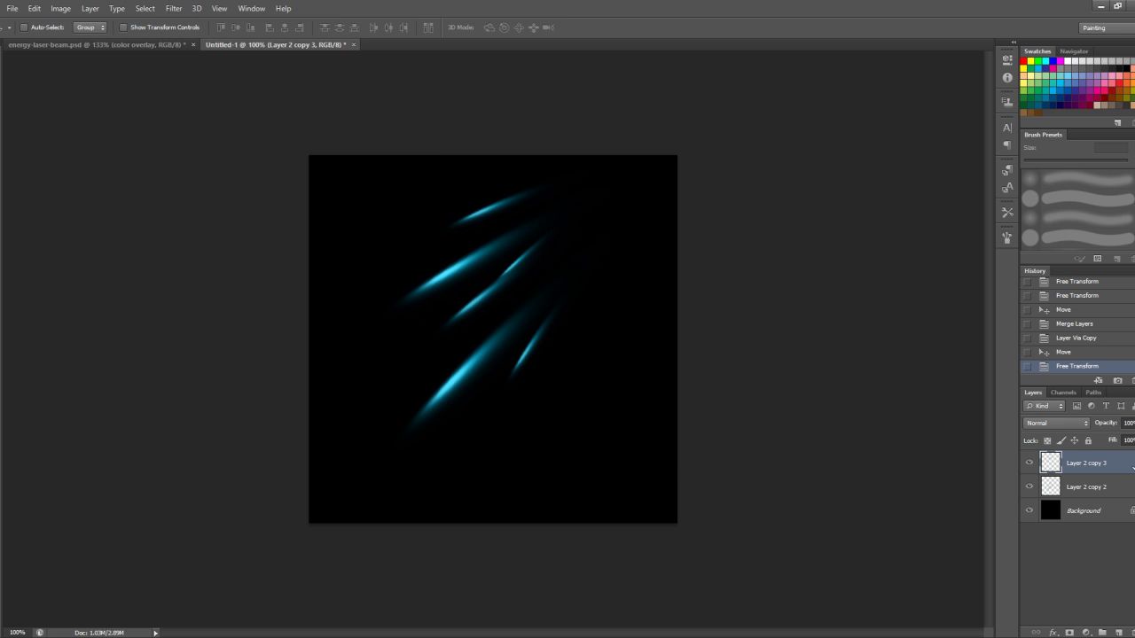
# Lower the copied streaks' opacity to 46% and move them down to the lower left, beside the main streaks
pyautogui.doubleClick(1088, 461)
pyautogui.moveTo(909, 240); pyautogui.dragTo(883, 240)
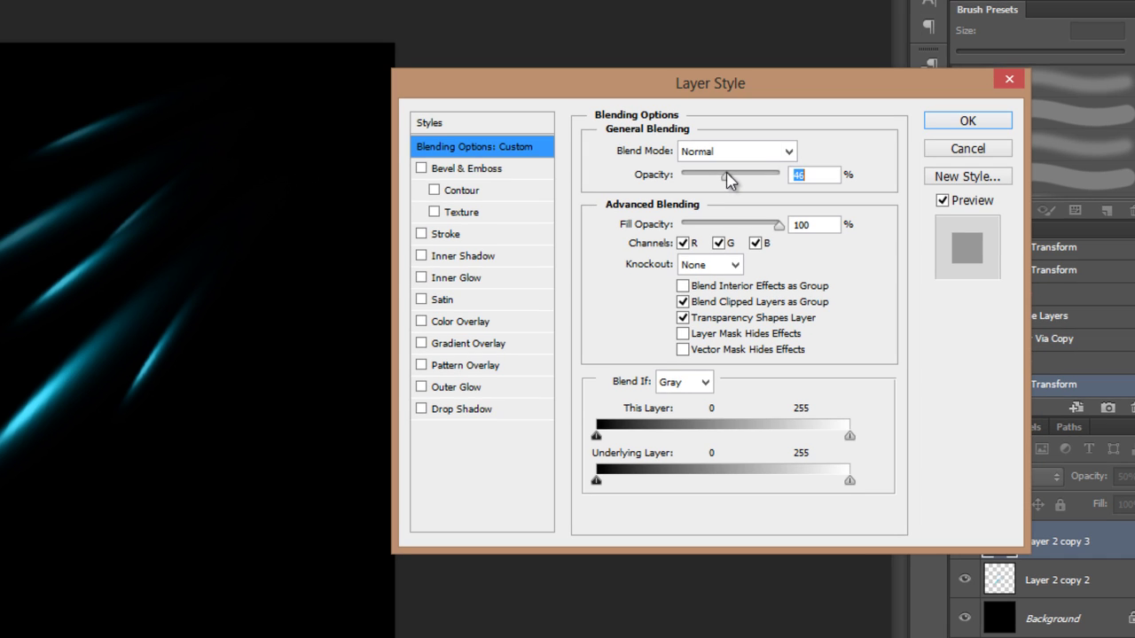
pyautogui.click(949, 121)
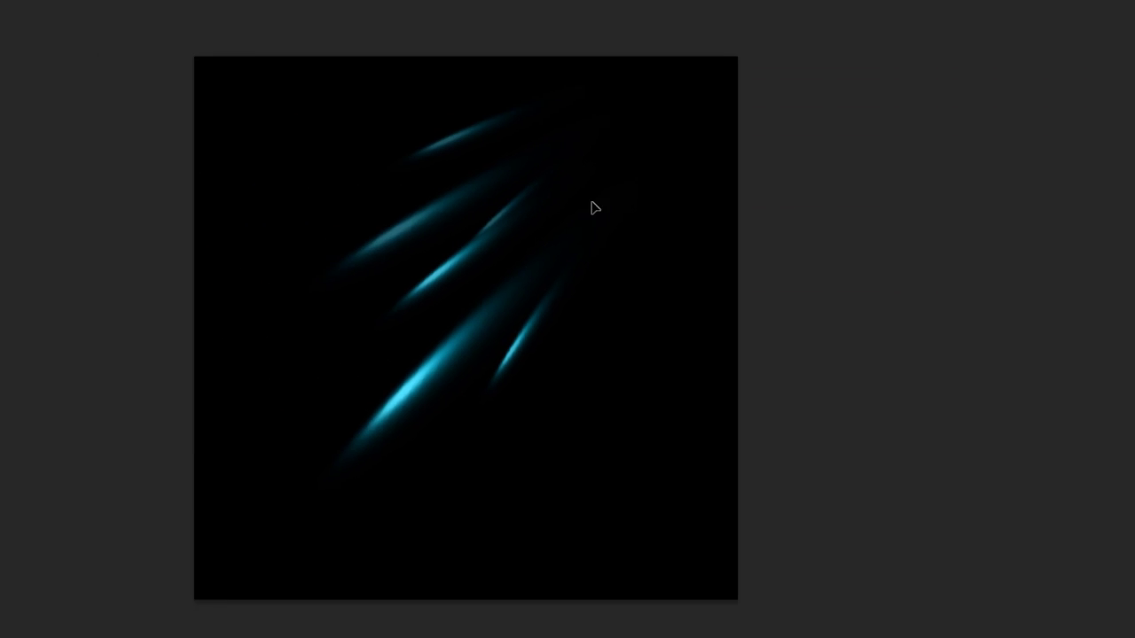
pyautogui.moveTo(593, 208)
pyautogui.mouseDown()
pyautogui.moveTo(626, 229)
pyautogui.moveTo(398, 420)
pyautogui.moveTo(565, 388)
pyautogui.mouseUp()
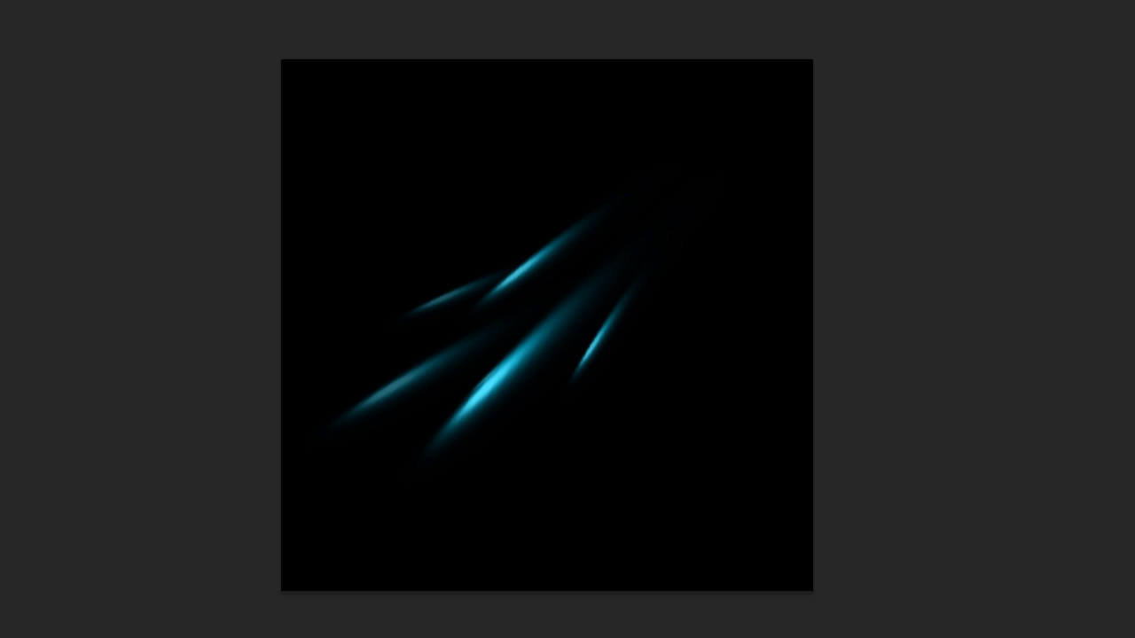
# Duplicate the faded streaks, rotate the copy counterclockwise to match the beam's direction and place it over the beam's upper part
pyautogui.hotkey('ctrl', 'j')
pyautogui.moveTo(520, 334)
pyautogui.mouseDown()
pyautogui.moveTo(640, 339)
pyautogui.moveTo(647, 355)
pyautogui.mouseUp()
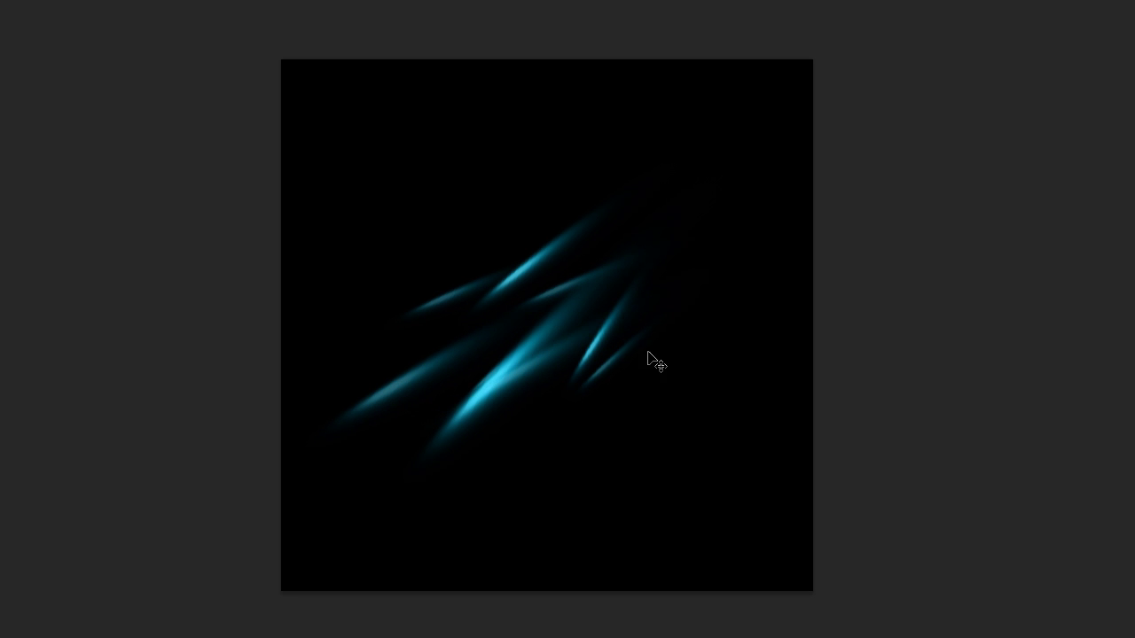
pyautogui.moveTo(752, 390); pyautogui.dragTo(752, 378)
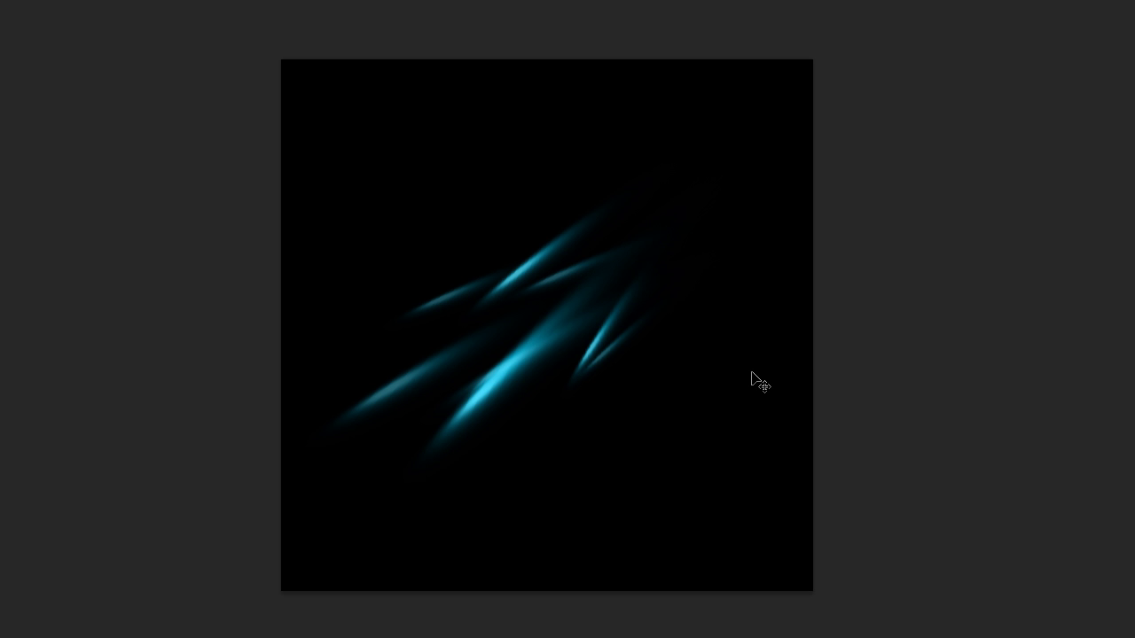
pyautogui.hotkey('ctrl', 't')
pyautogui.moveTo(892, 398); pyautogui.dragTo(929, 355)
pyautogui.moveTo(646, 307)
pyautogui.mouseDown()
pyautogui.moveTo(621, 260)
pyautogui.moveTo(620, 232)
pyautogui.moveTo(679, 284)
pyautogui.moveTo(643, 272)
pyautogui.moveTo(677, 281)
pyautogui.moveTo(664, 257)
pyautogui.mouseUp()
pyautogui.press('Return')
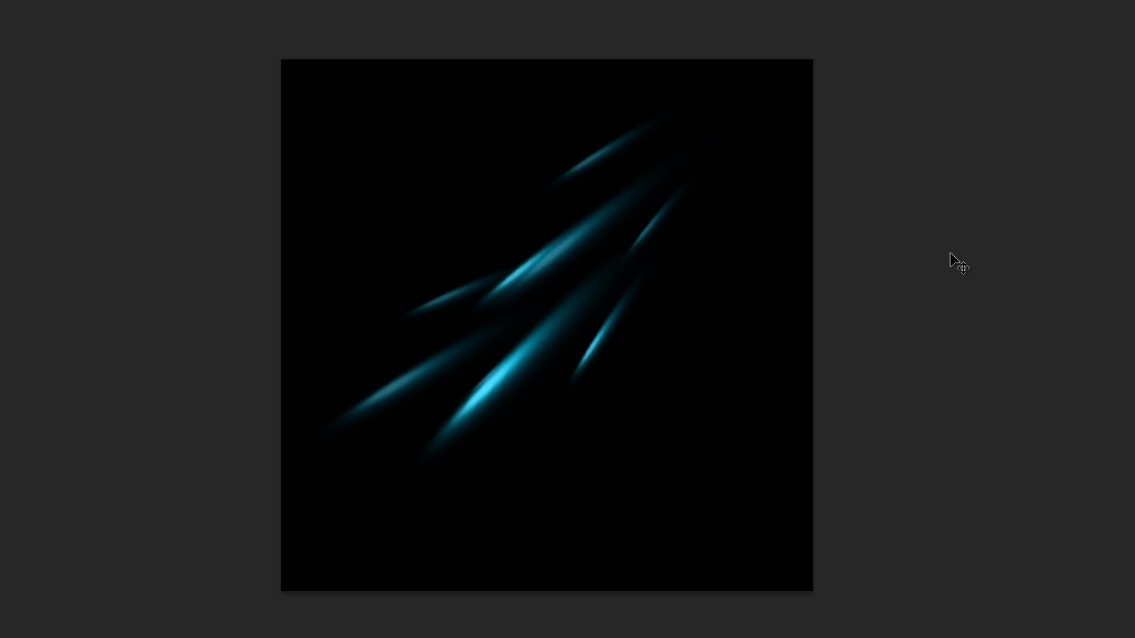
# Recolour the merged streaks red with Hue/Saturation, setting the hue to -180 and lowering the lightness slightly
pyautogui.hotkey('ctrl', 'u')
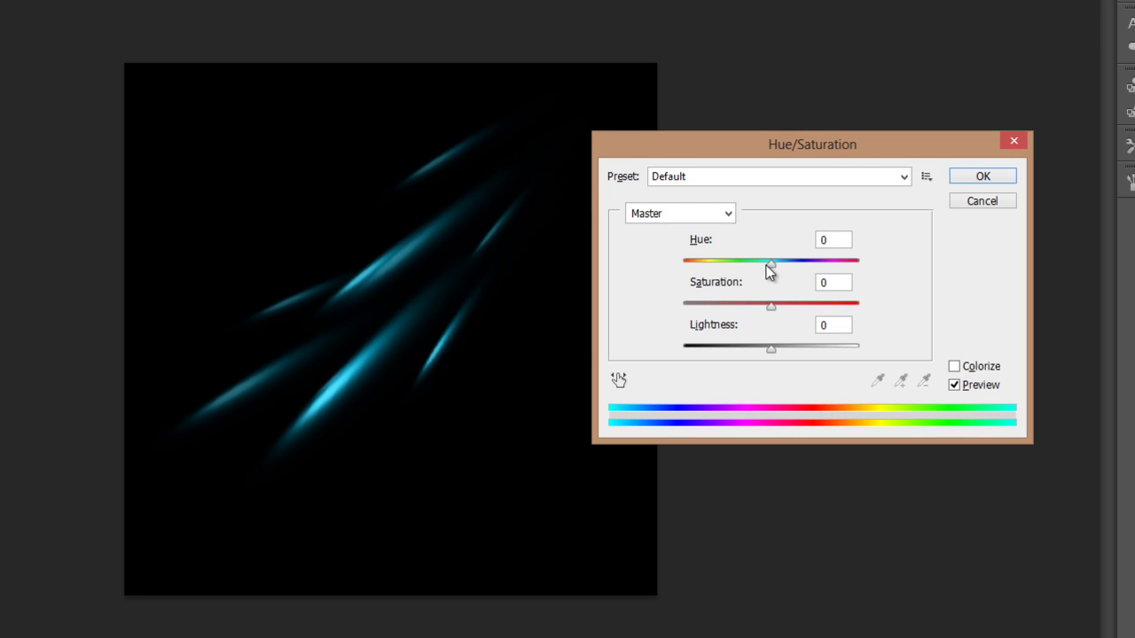
pyautogui.moveTo(767, 264)
pyautogui.mouseDown()
pyautogui.moveTo(793, 256)
pyautogui.moveTo(671, 263)
pyautogui.moveTo(800, 259)
pyautogui.moveTo(685, 262)
pyautogui.mouseUp()
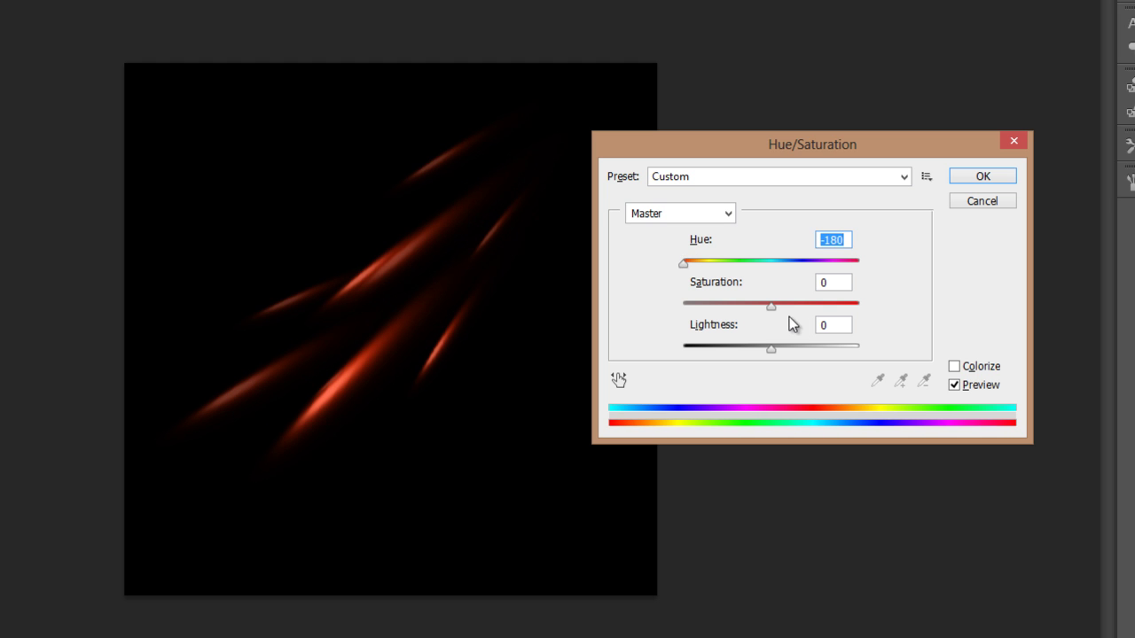
pyautogui.moveTo(772, 349)
pyautogui.mouseDown()
pyautogui.moveTo(802, 346)
pyautogui.moveTo(752, 364)
pyautogui.mouseUp()
pyautogui.click(978, 181)
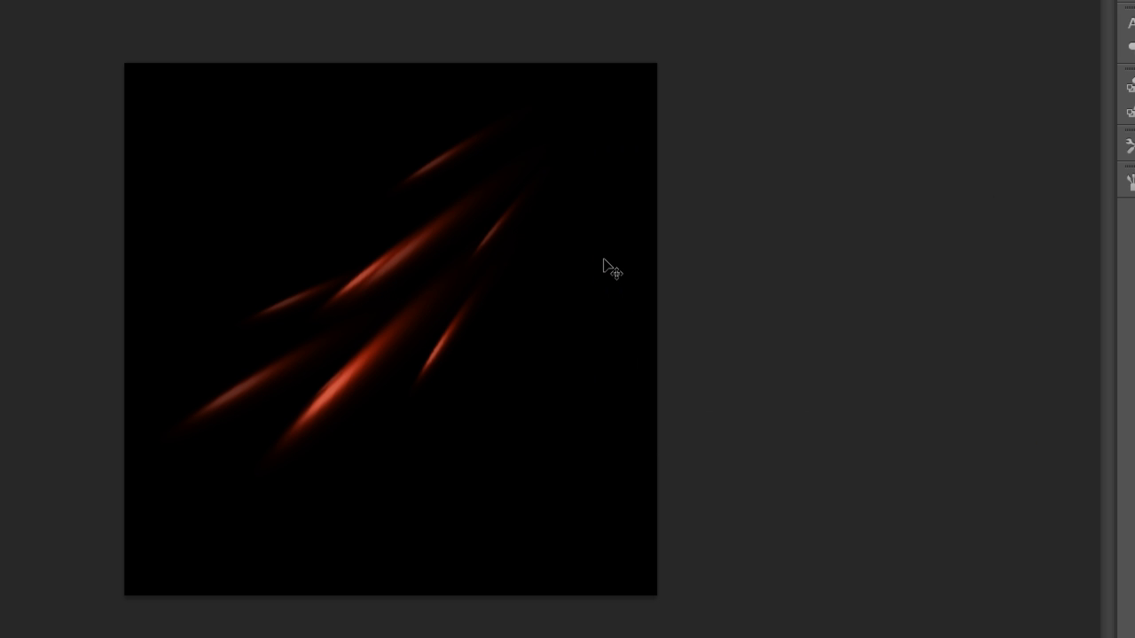
# Apply a Levels adjustment to the red streaks, shifting the midtones darker for a deeper, more saturated red
pyautogui.hotkey('ctrl', 'l')
pyautogui.moveTo(493, 46); pyautogui.dragTo(759, 149)
pyautogui.moveTo(618, 351); pyautogui.dragTo(620, 355)
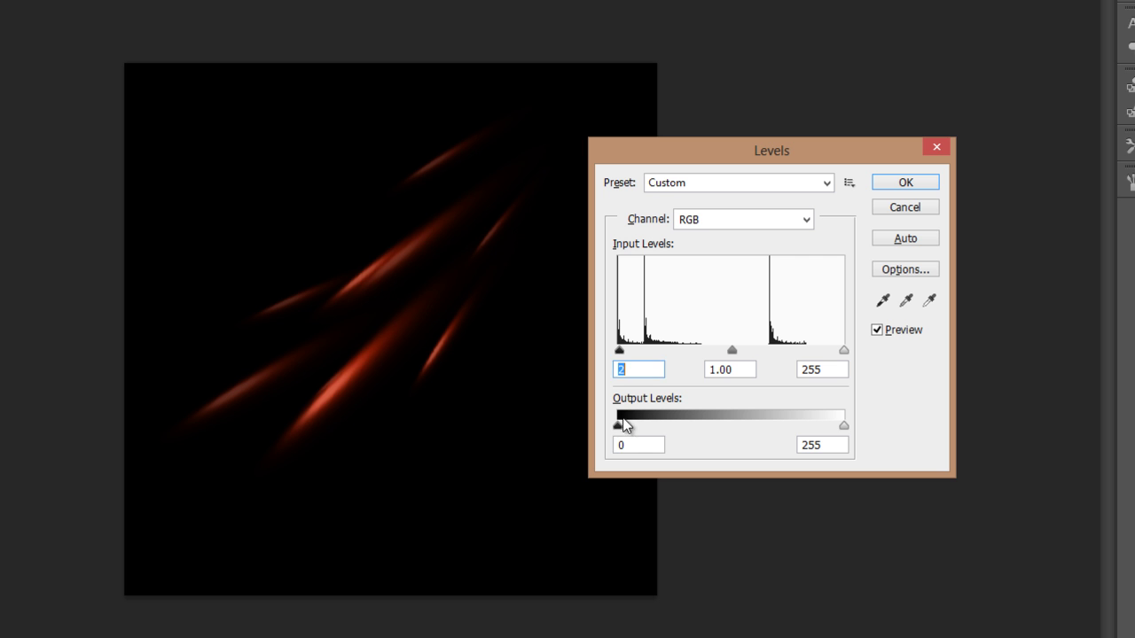
pyautogui.moveTo(617, 426)
pyautogui.mouseDown()
pyautogui.moveTo(701, 435)
pyautogui.moveTo(611, 435)
pyautogui.mouseUp()
pyautogui.moveTo(618, 351); pyautogui.dragTo(665, 351)
pyautogui.moveTo(755, 351); pyautogui.dragTo(790, 351)
pyautogui.moveTo(665, 351); pyautogui.dragTo(618, 351)
pyautogui.moveTo(776, 351)
pyautogui.mouseDown()
pyautogui.moveTo(794, 351)
pyautogui.moveTo(775, 352)
pyautogui.mouseUp()
pyautogui.click(905, 181)
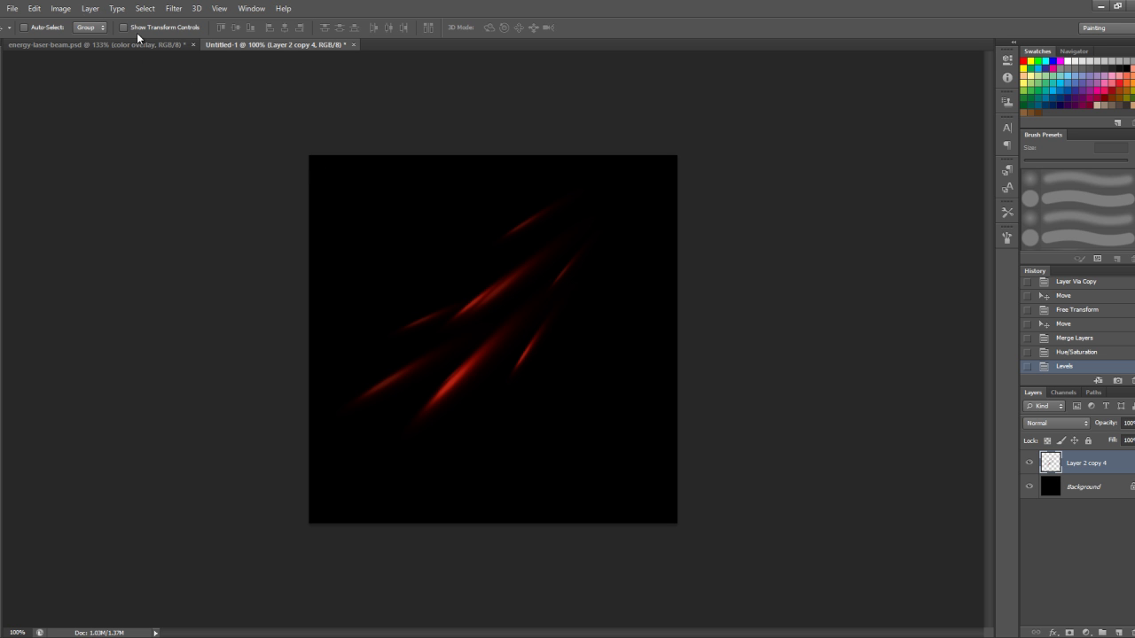
# Apply an S-shaped RGB Curves adjustment to the streaks, mapping input 196 to 217 and input 64 to 55
pyautogui.hotkey('ctrl', 'm')
pyautogui.moveTo(594, 101); pyautogui.dragTo(759, 141)
pyautogui.moveTo(755, 232); pyautogui.dragTo(755, 218)
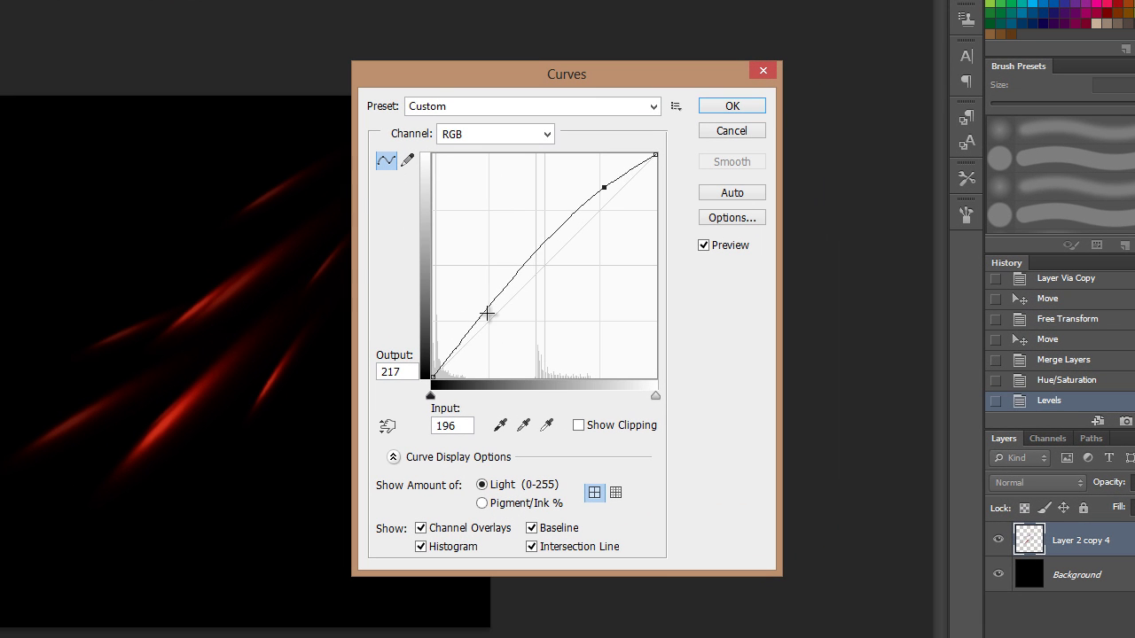
pyautogui.moveTo(487, 313); pyautogui.dragTo(489, 329)
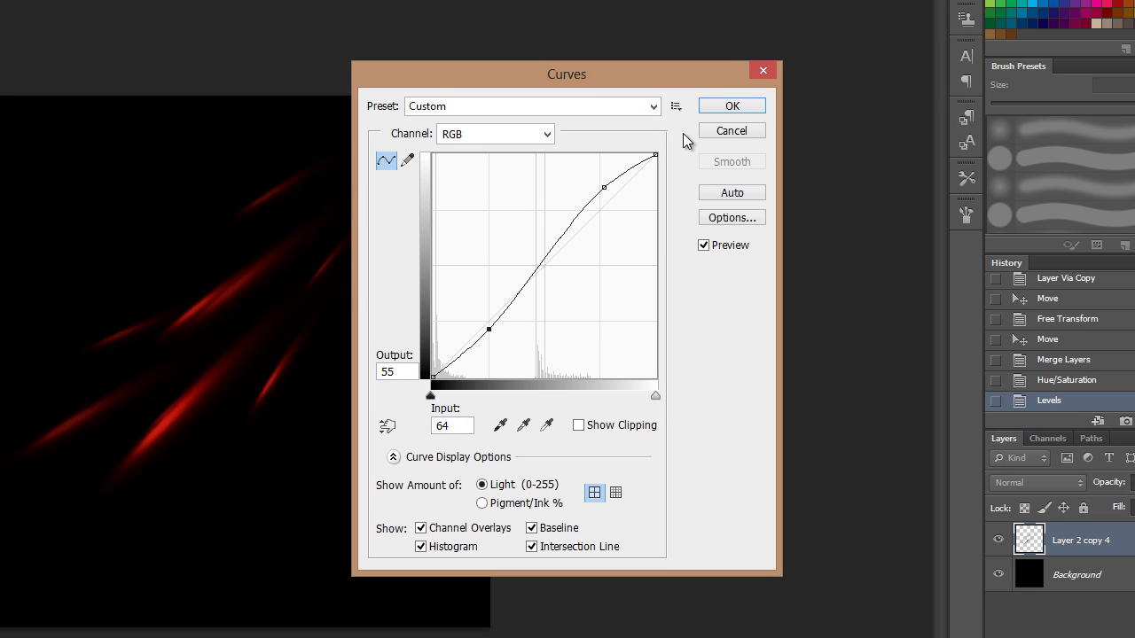
pyautogui.click(732, 108)
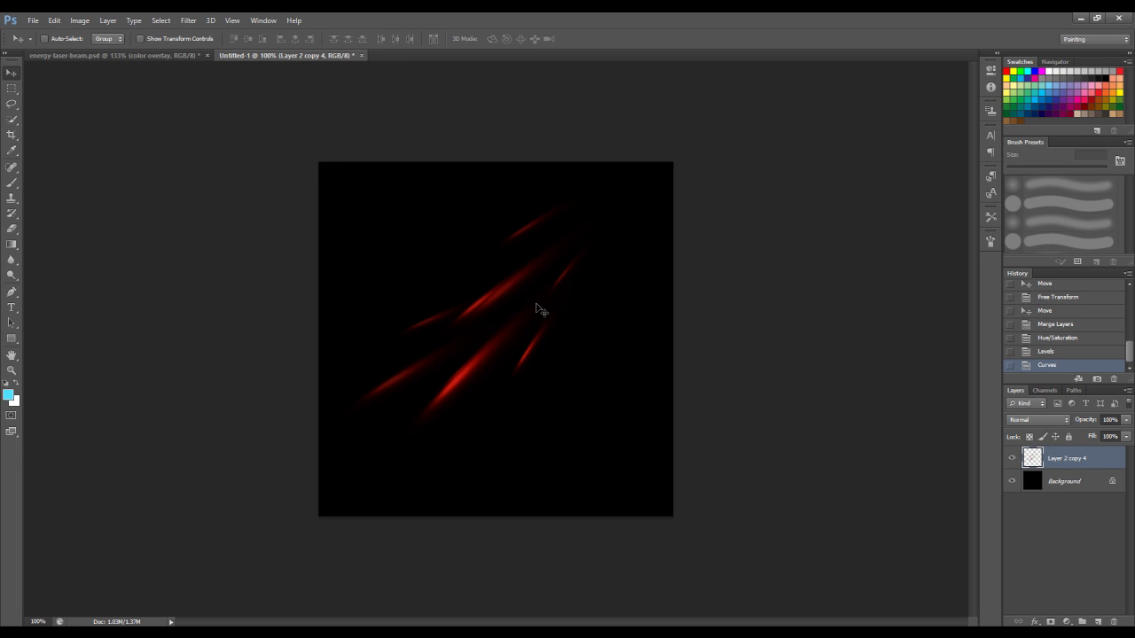
# Apply the Sharpen Edges filter to the red streaks on Layer 2 copy 4
pyautogui.scroll(1, 560, 333)
pyautogui.scroll(1, 561, 333)
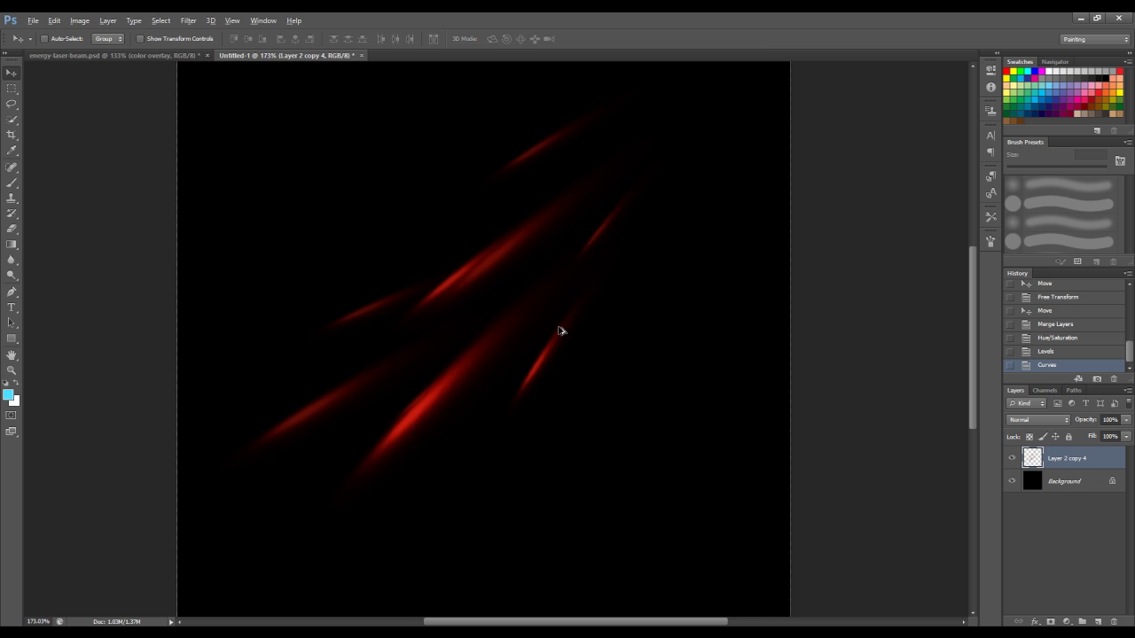
pyautogui.click(188, 21)
pyautogui.moveTo(275, 197)
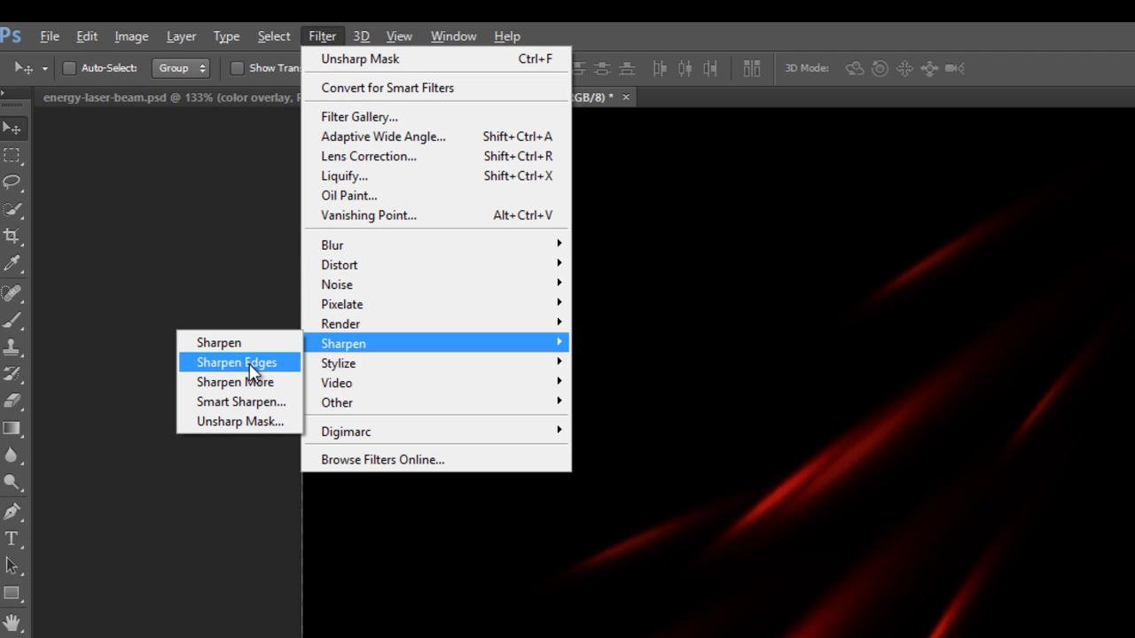
pyautogui.click(251, 366)
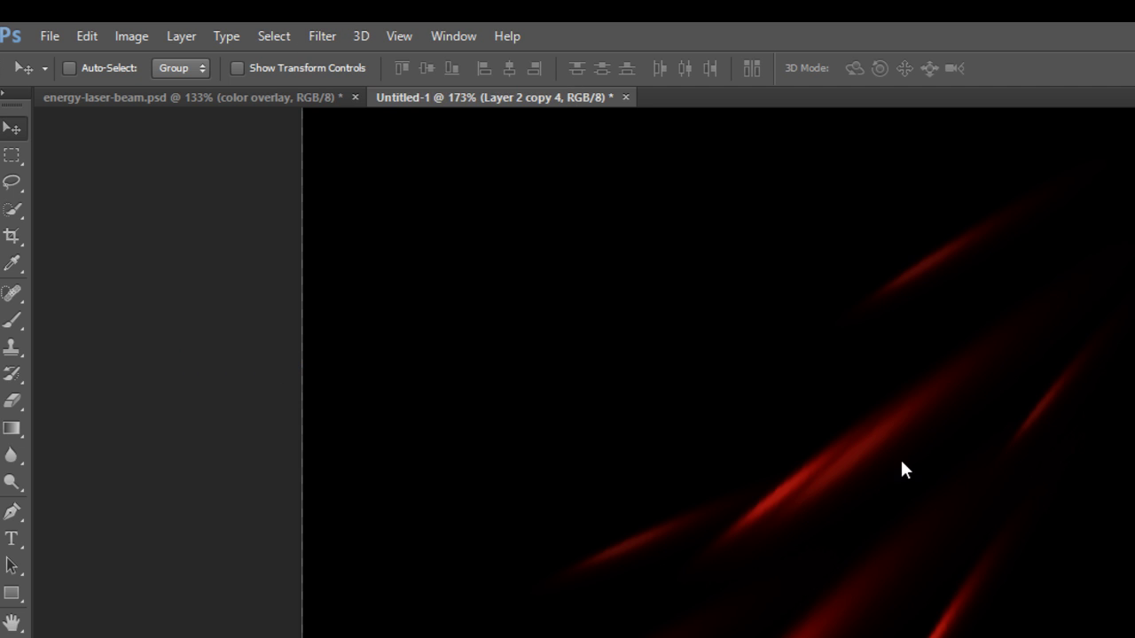